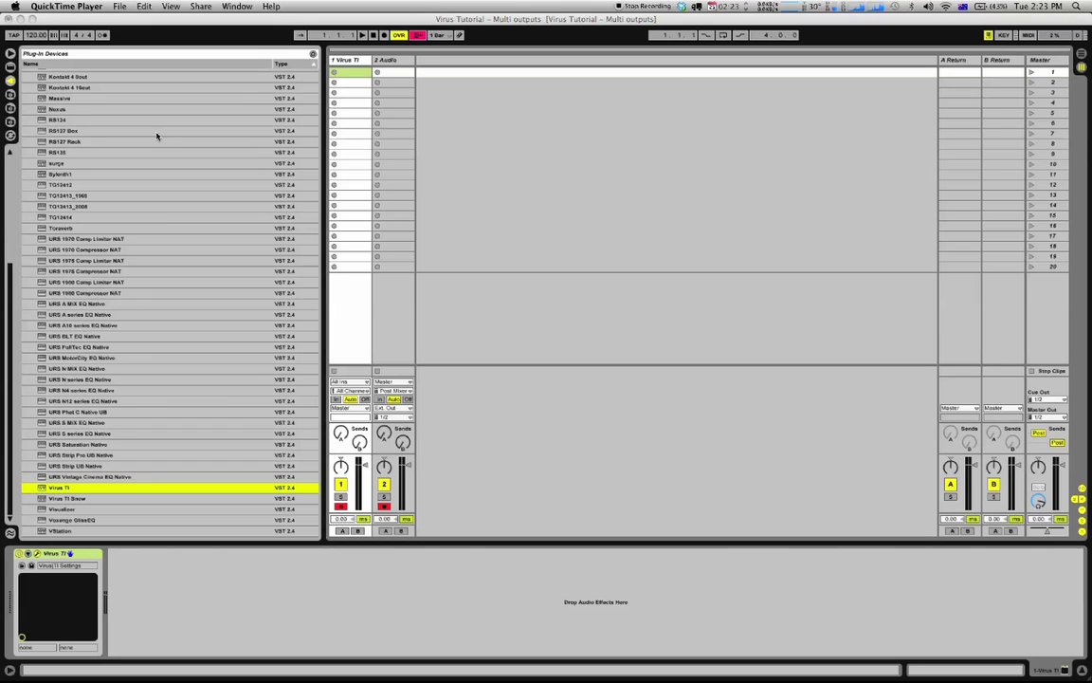
Step: Confirm the Virus TI USB Audio Mode is 3 Outs / No Input, then show its patch browser
{"action": "left_click", "coordinate": [355, 65]}
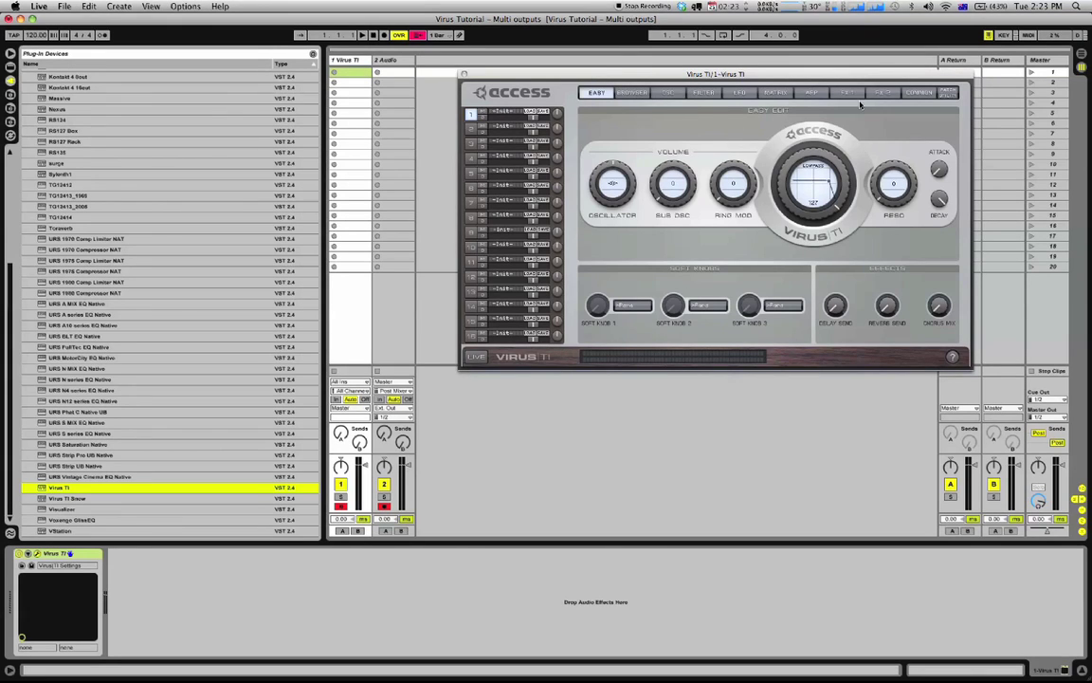
{"action": "left_click", "coordinate": [950, 92]}
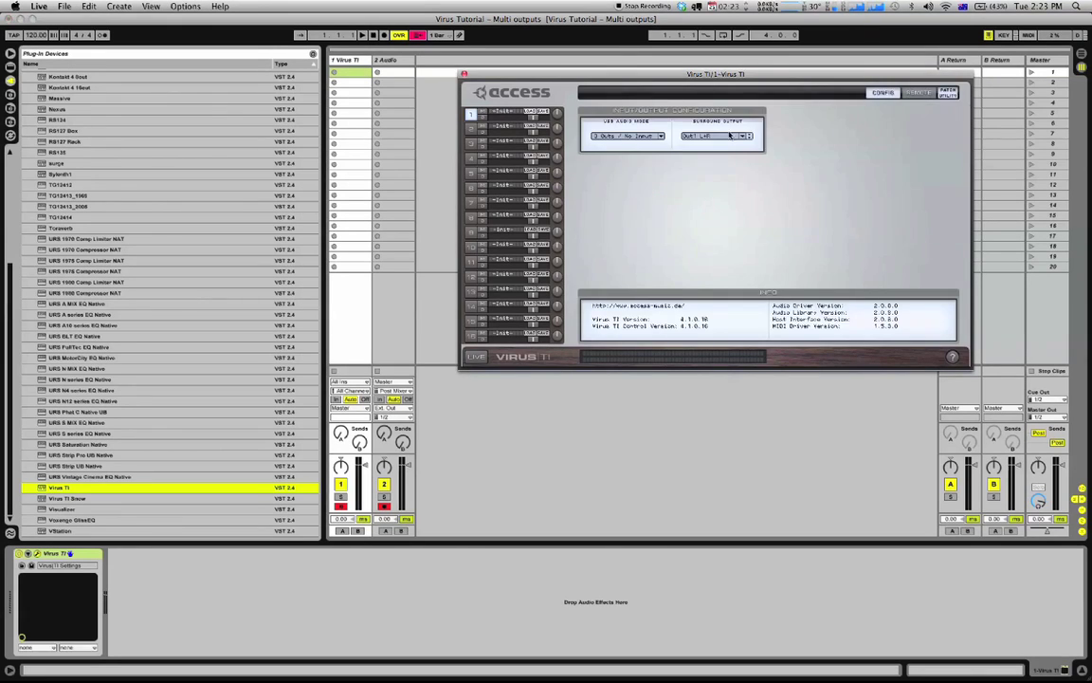
{"action": "left_click", "coordinate": [627, 137]}
{"action": "left_click", "coordinate": [632, 140]}
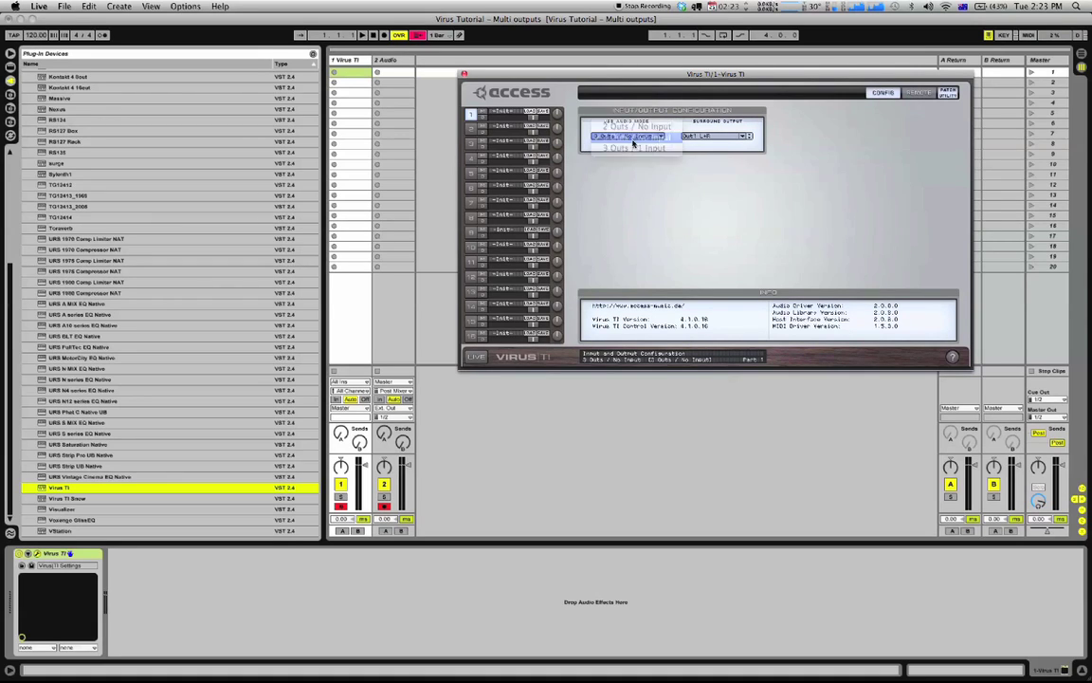
{"action": "left_click", "coordinate": [948, 92]}
{"action": "left_click", "coordinate": [632, 92]}
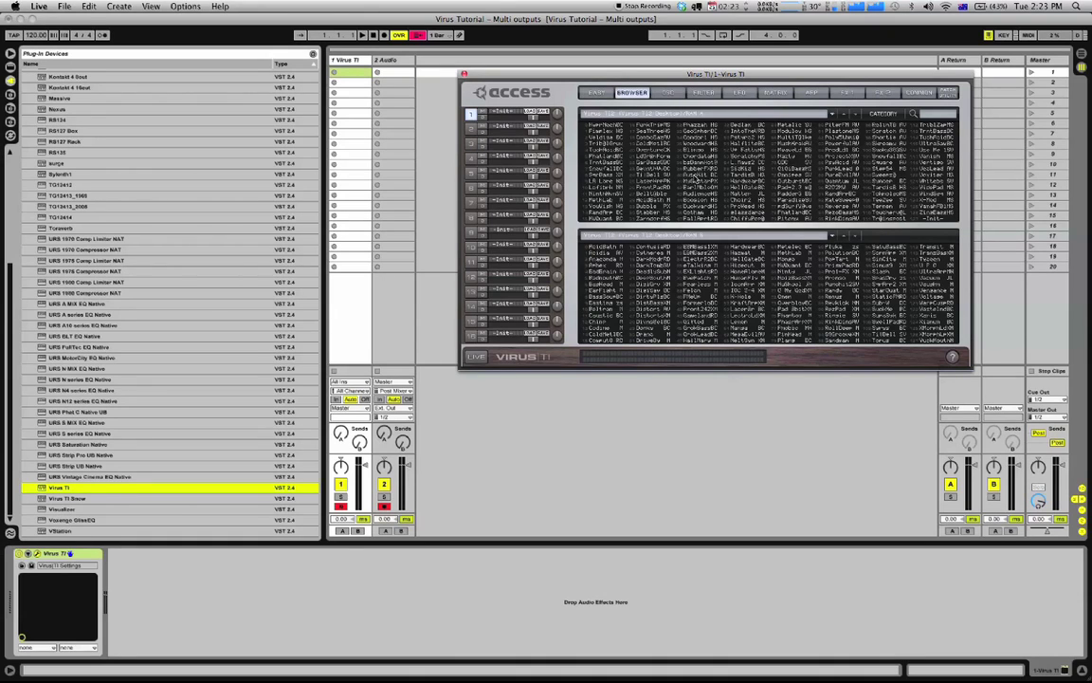
Step: Load a bass patch into part 1, MethLab into part 2 and Square AV into part 3
{"action": "left_click", "coordinate": [698, 174]}
{"action": "left_click", "coordinate": [653, 163]}
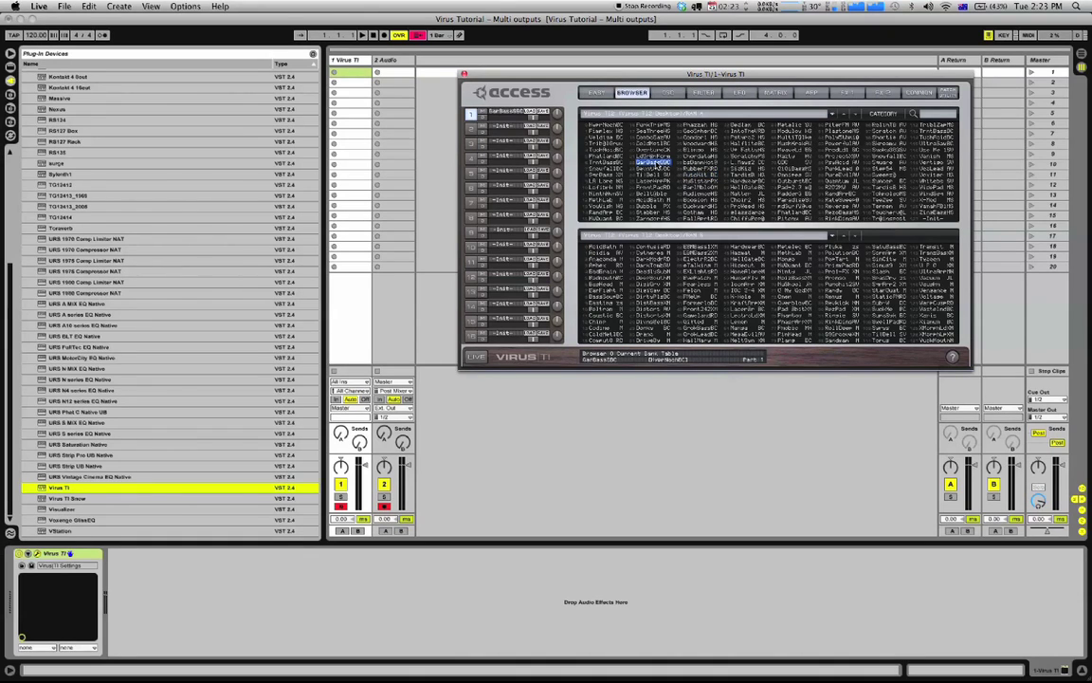
{"action": "left_click", "coordinate": [603, 201]}
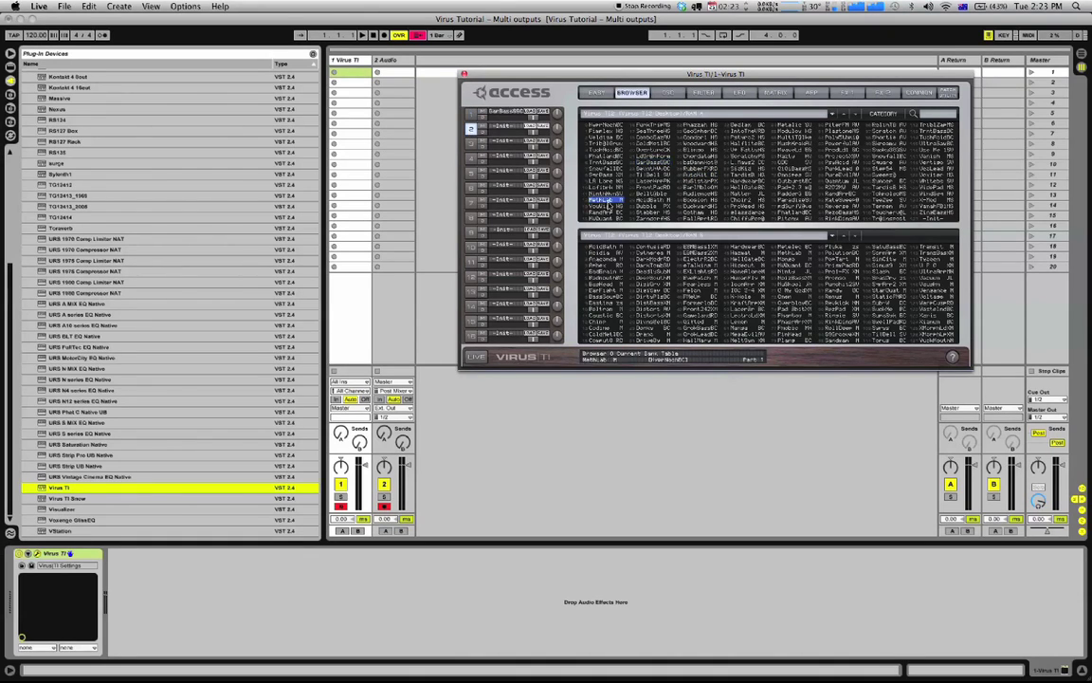
{"action": "left_click", "coordinate": [471, 144]}
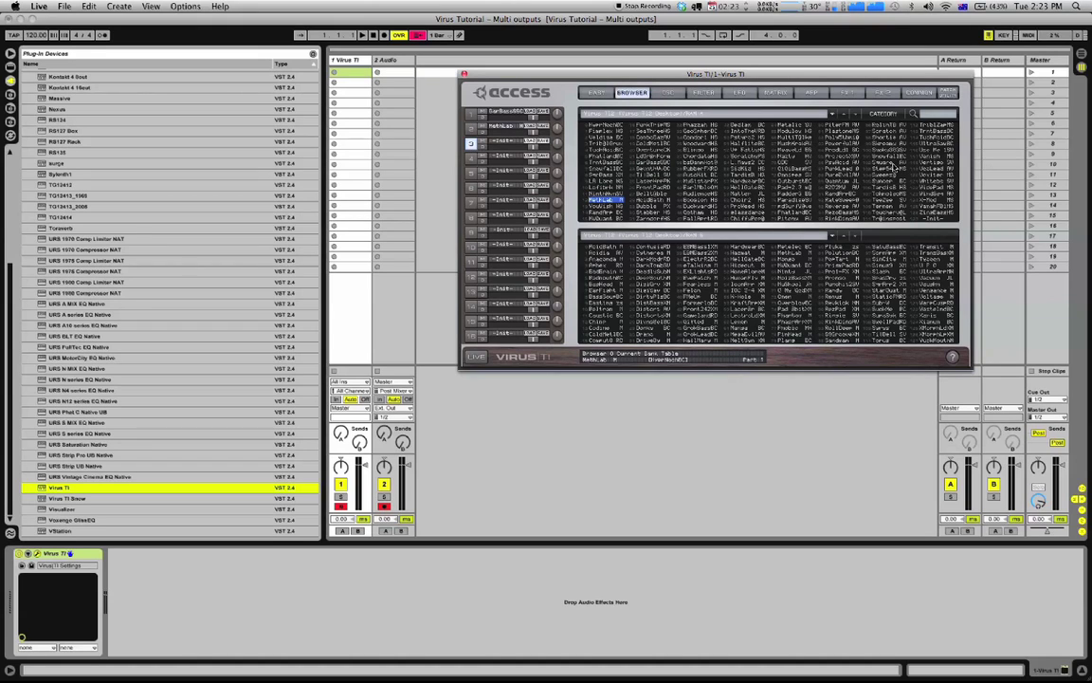
{"action": "left_click", "coordinate": [887, 162]}
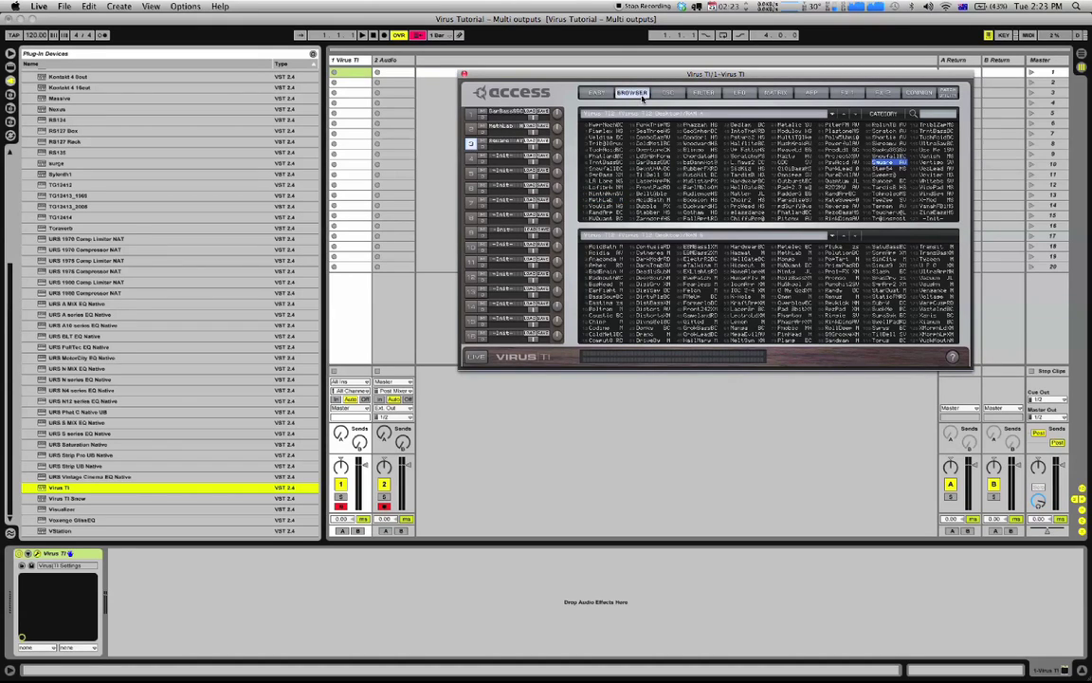
Step: Insert two MIDI tracks before the audio track, now 4 Audio, and record a clip on it
{"action": "left_click", "coordinate": [377, 74]}
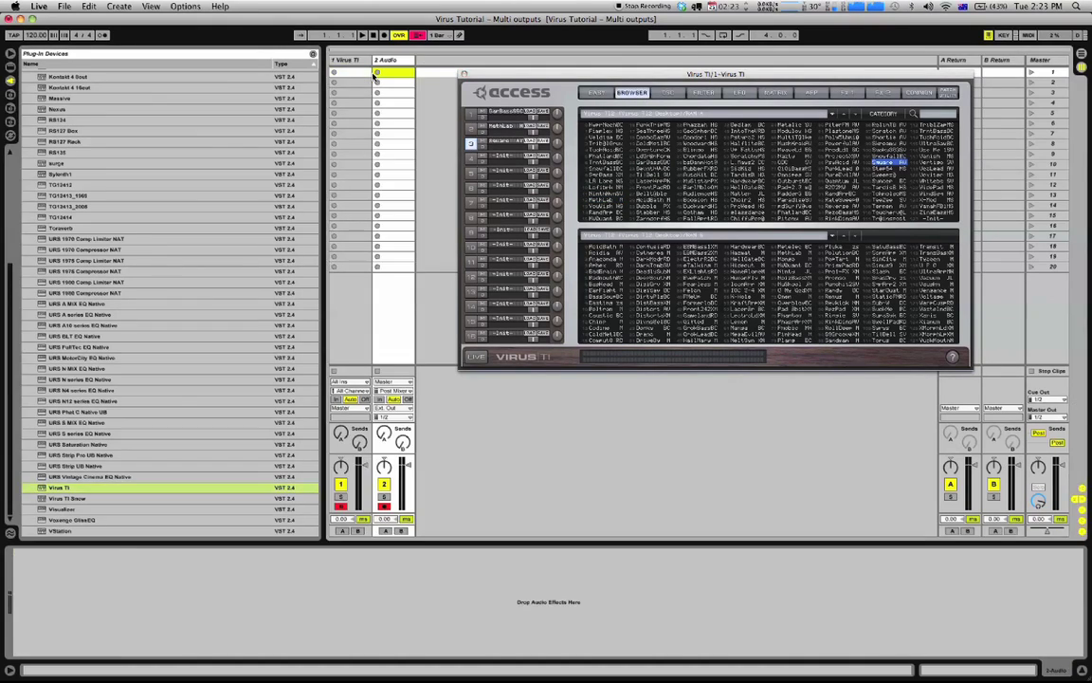
{"action": "key", "text": "super+shift+t"}
{"action": "key", "text": "super+shift+t"}
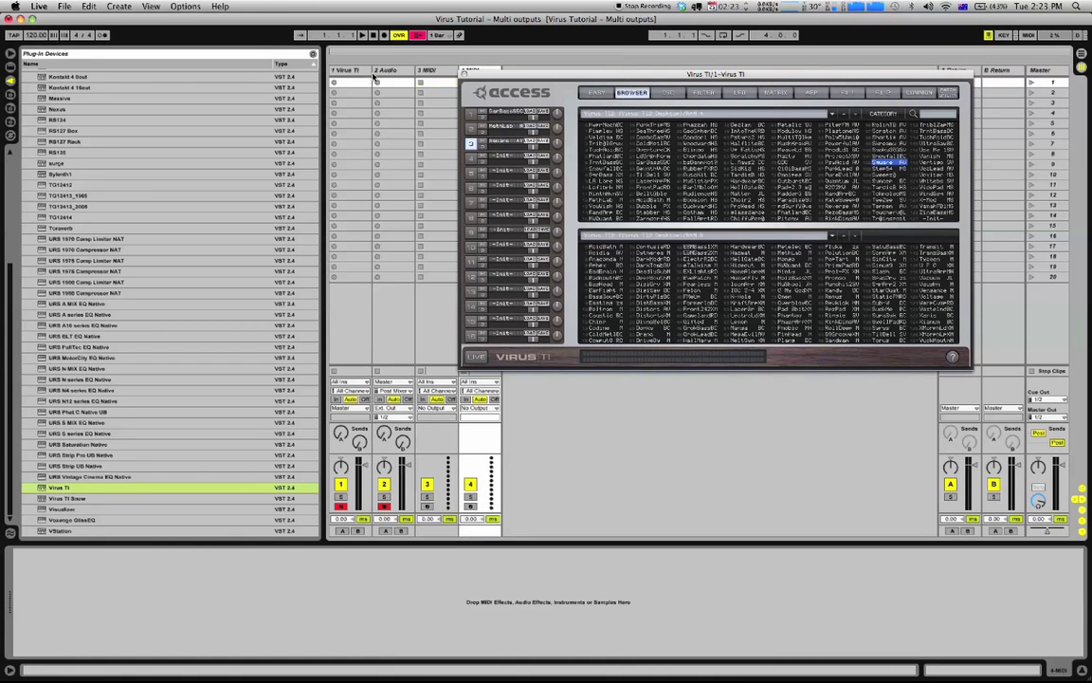
{"action": "left_click_drag", "start_coordinate": [607, 74], "coordinate": [720, 110]}
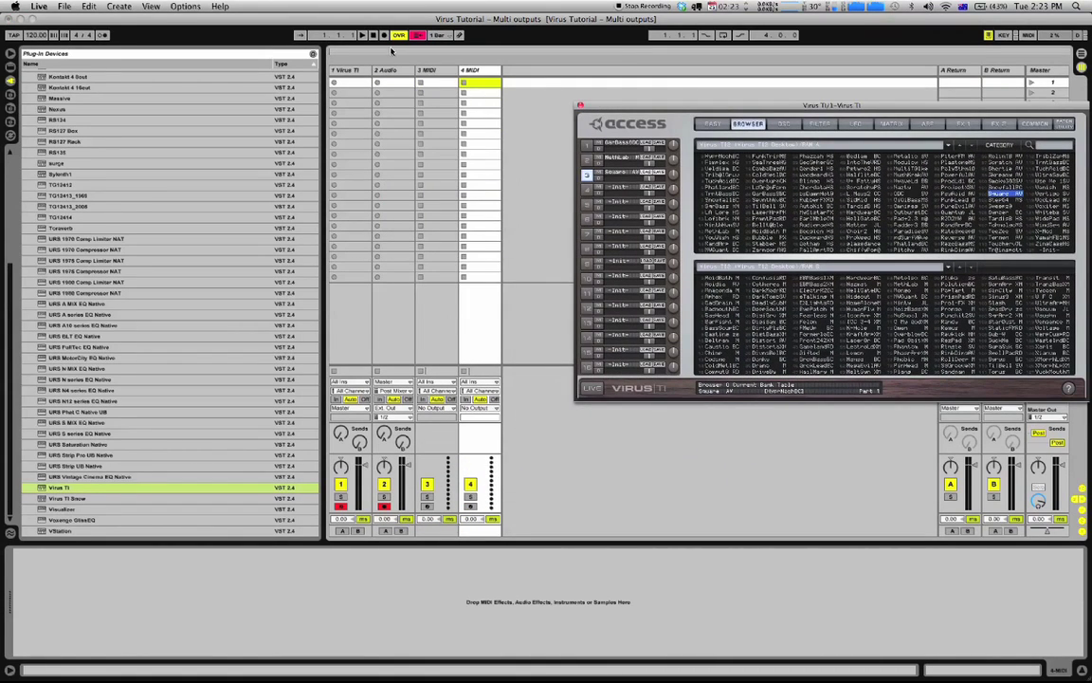
{"action": "left_click", "coordinate": [433, 70]}
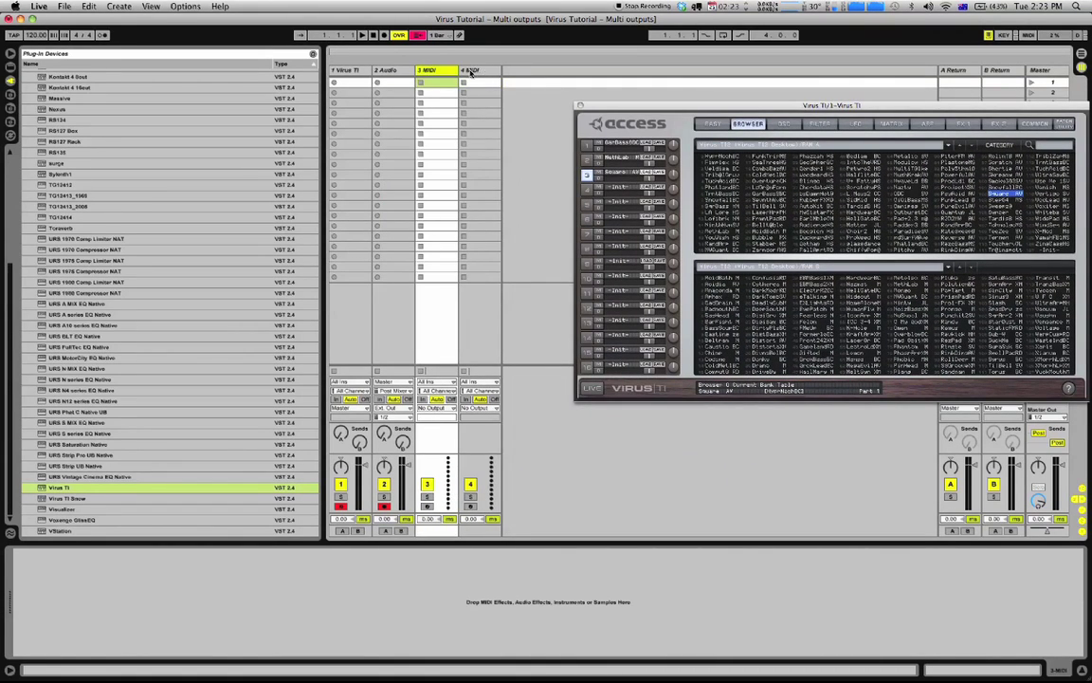
{"action": "left_click_drag", "start_coordinate": [429, 70], "coordinate": [463, 84]}
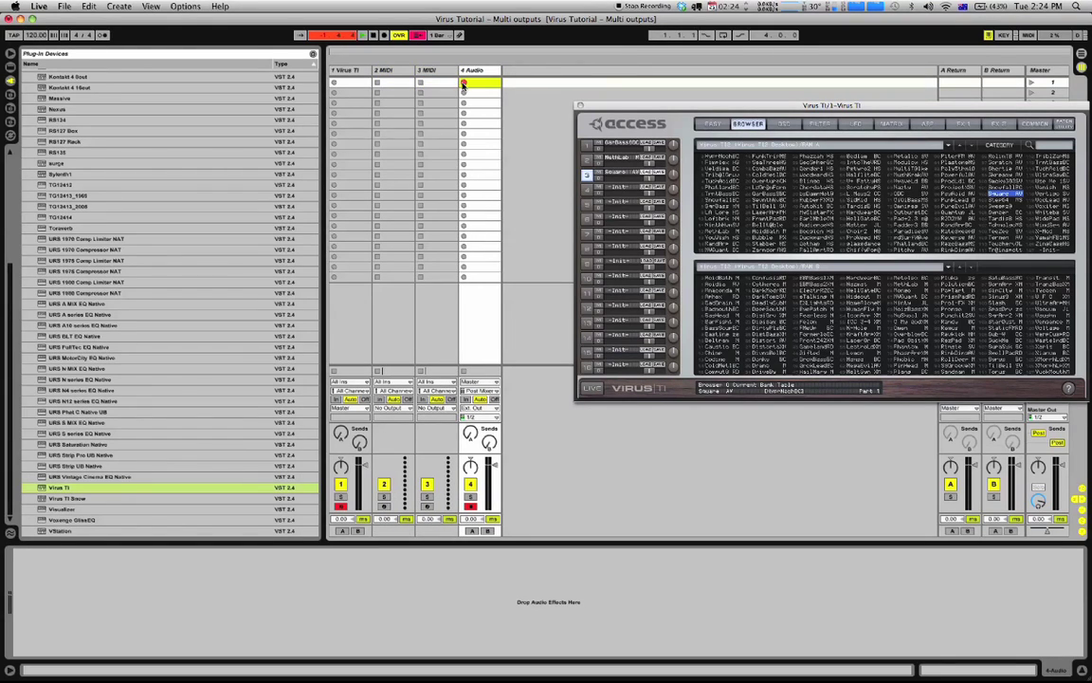
{"action": "left_click", "coordinate": [464, 83]}
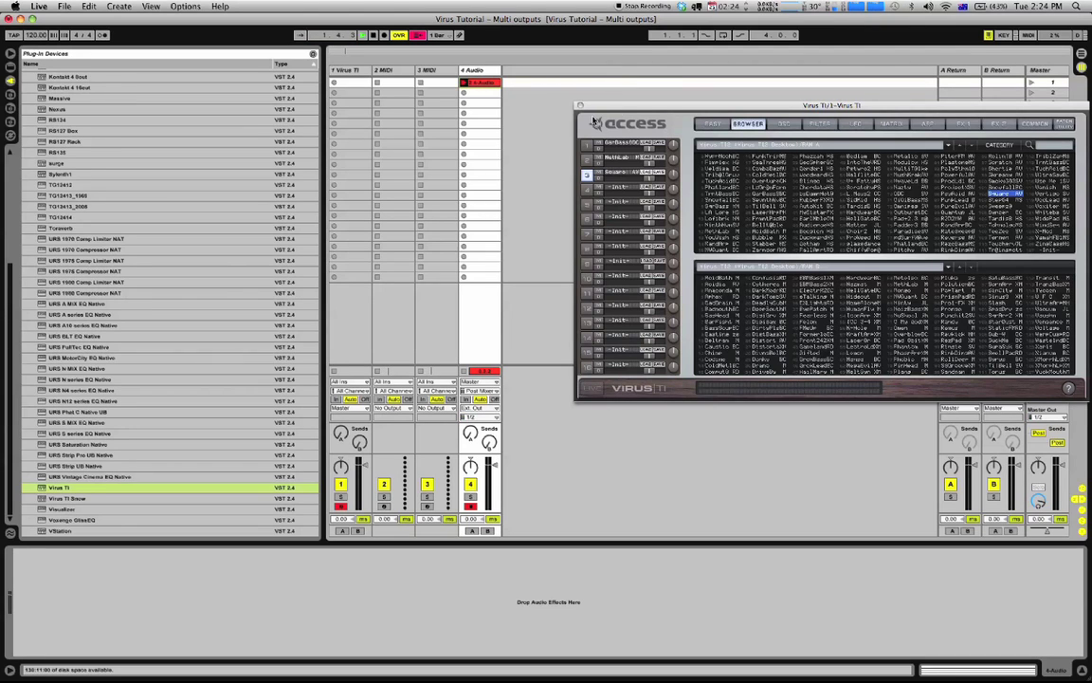
Step: Route the 2 MIDI track's output to 1-Virus TI on channel 2-Virus TI
{"action": "left_click", "coordinate": [357, 84]}
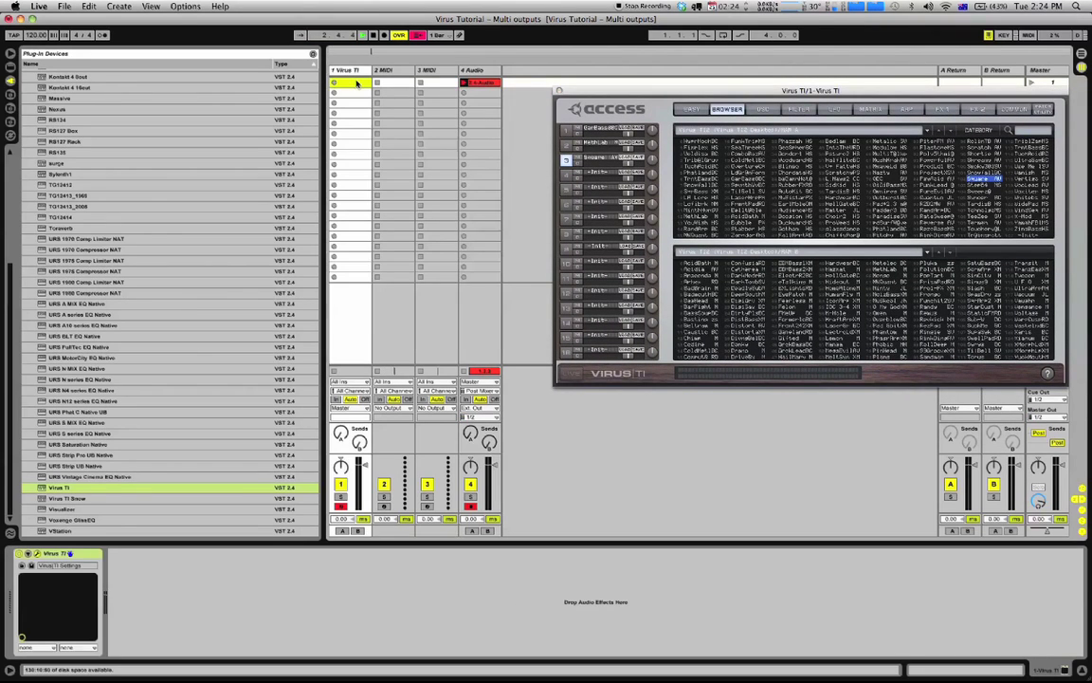
{"action": "left_click", "coordinate": [376, 73]}
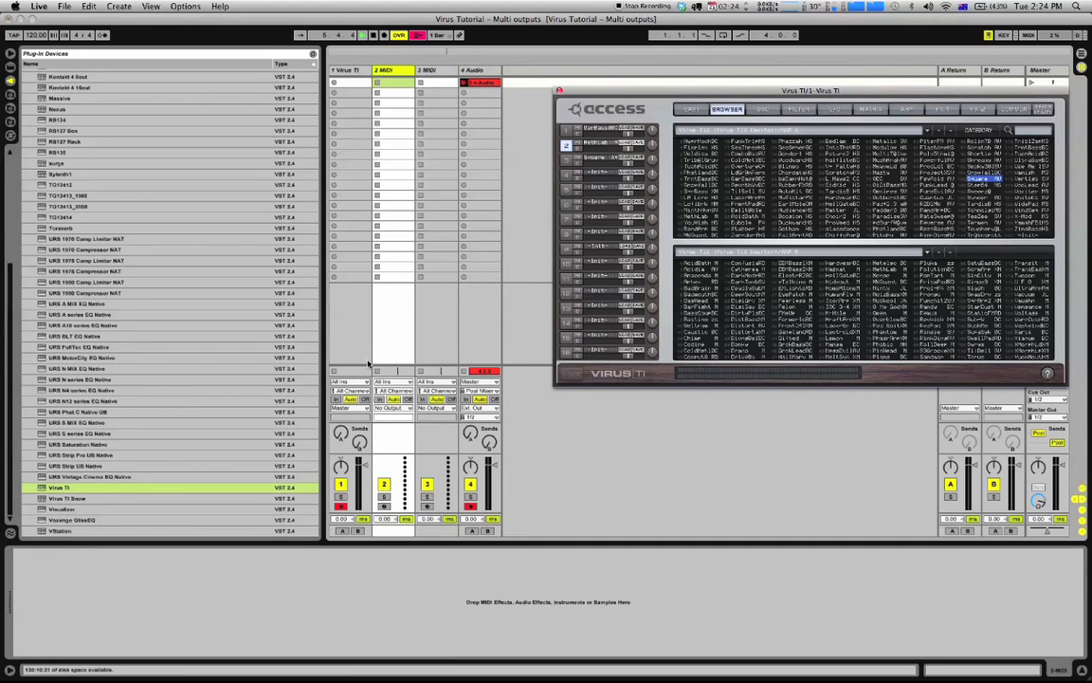
{"action": "left_click", "coordinate": [403, 413]}
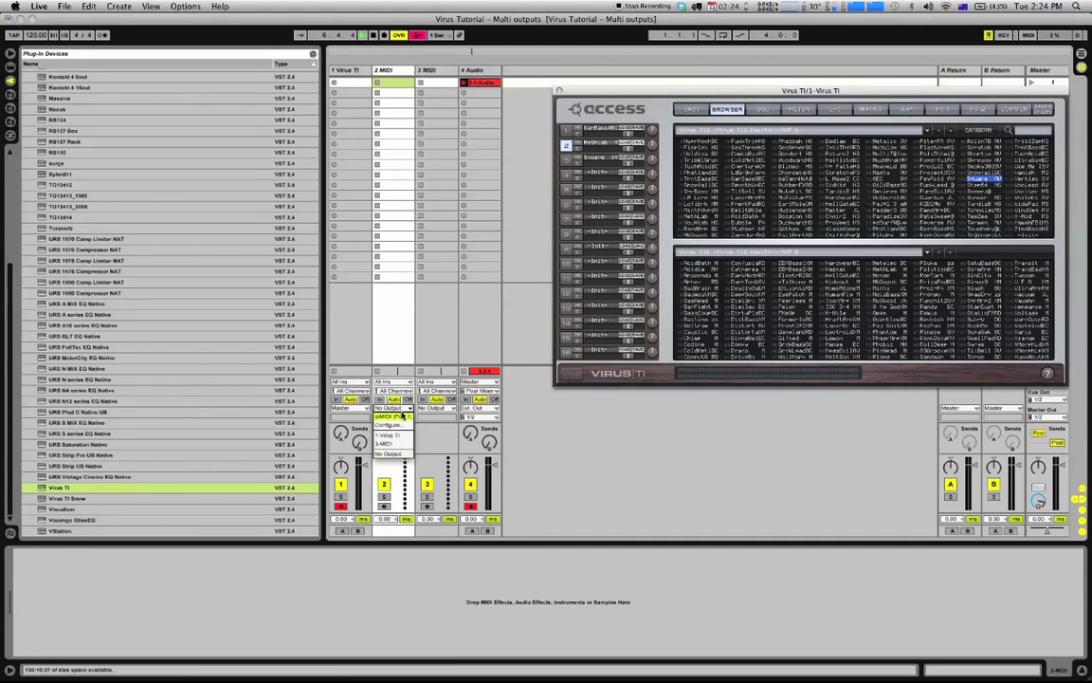
{"action": "left_click", "coordinate": [360, 394]}
{"action": "left_click", "coordinate": [393, 417]}
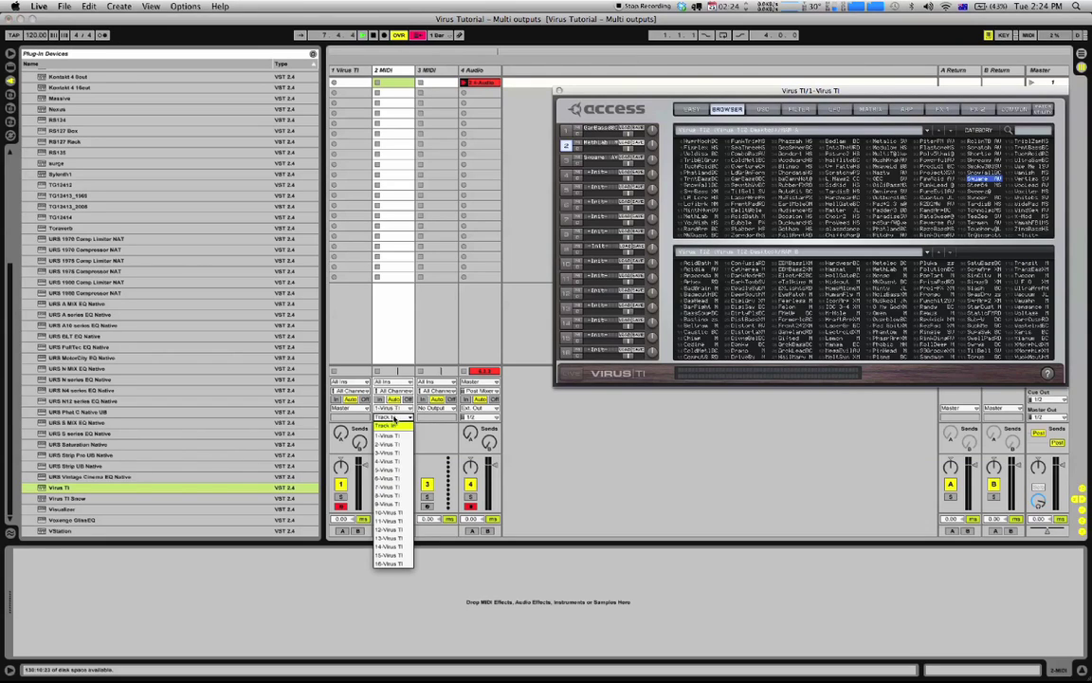
{"action": "left_click", "coordinate": [389, 449]}
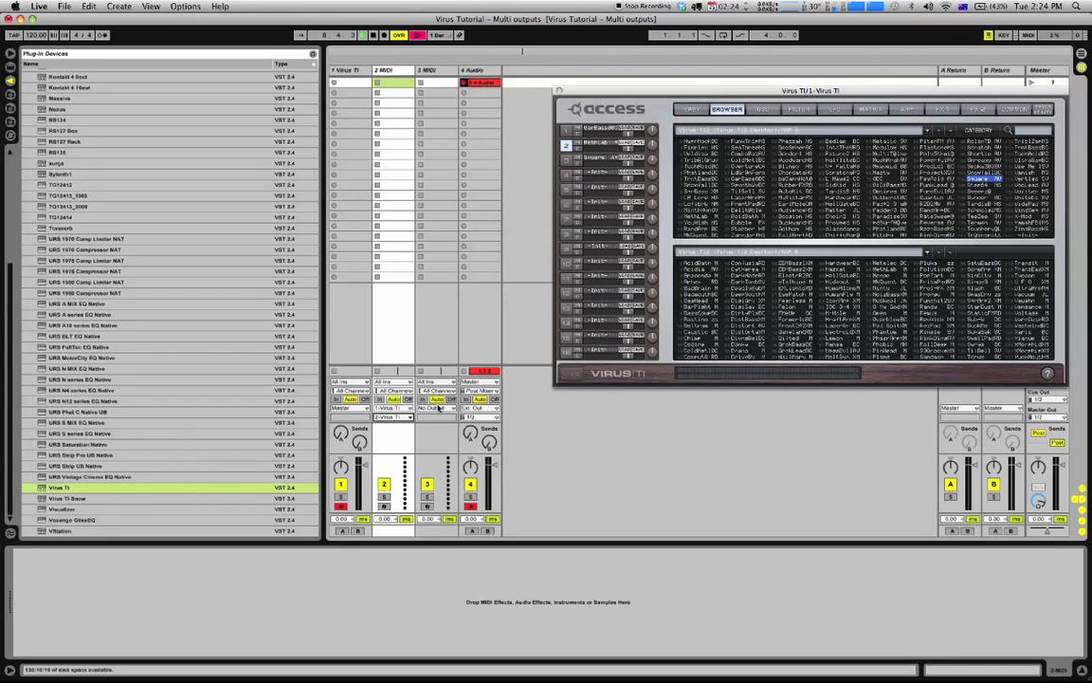
Step: Route the 3 MIDI track's output to 1-Virus TI on channel 3-Virus TI
{"action": "left_click", "coordinate": [441, 409]}
{"action": "left_click", "coordinate": [438, 417]}
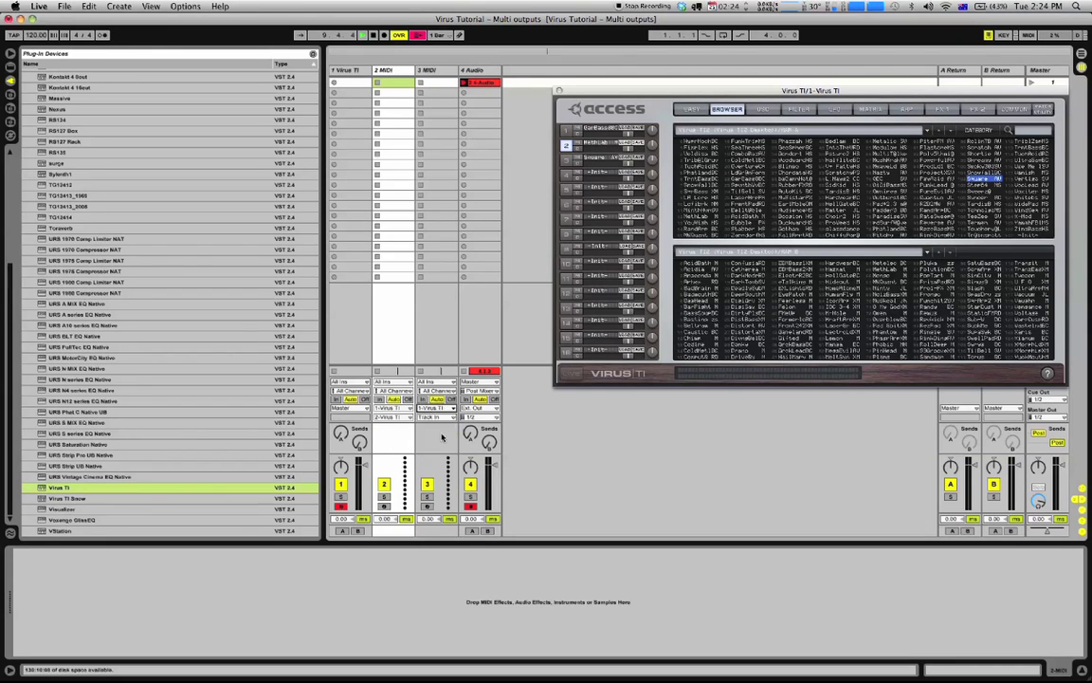
{"action": "left_click", "coordinate": [440, 418]}
{"action": "left_click", "coordinate": [440, 452]}
Step: Create a Virus TI clip with four rising one-beat notes from C3, and launch it
{"action": "double_click", "coordinate": [354, 84]}
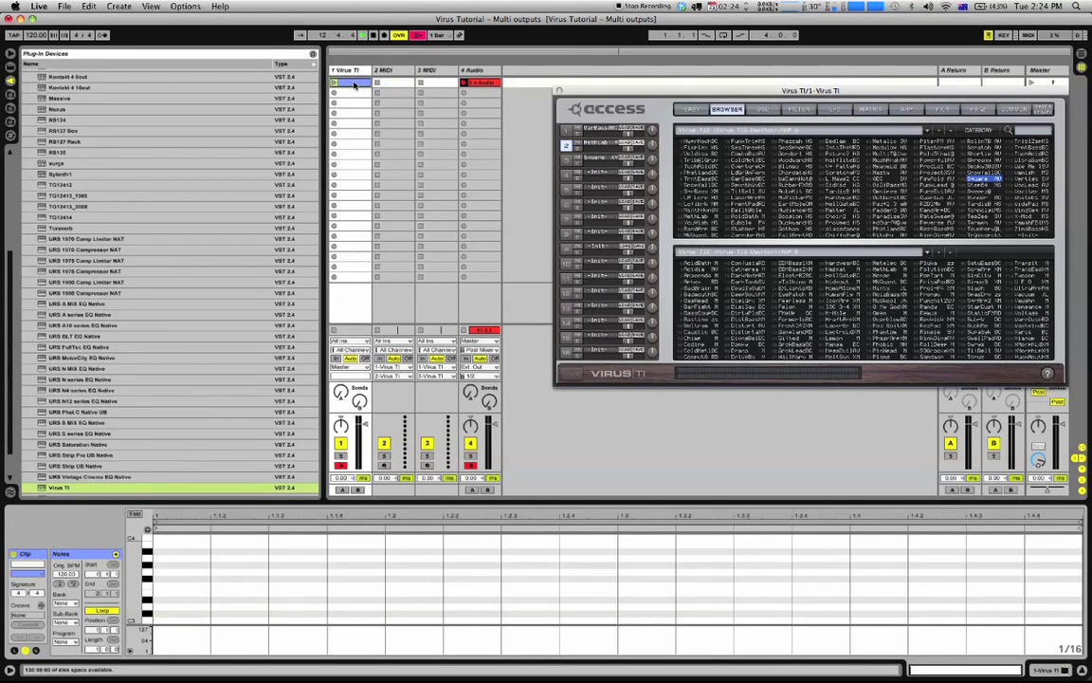
{"action": "double_click", "coordinate": [166, 621]}
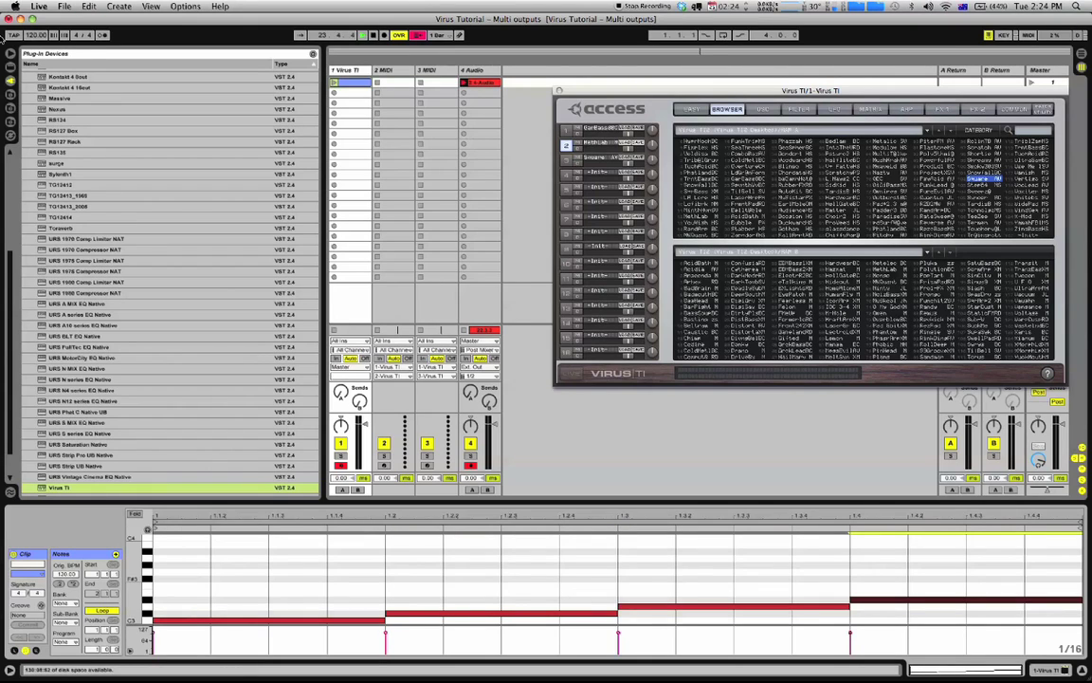
{"action": "left_click", "coordinate": [333, 85]}
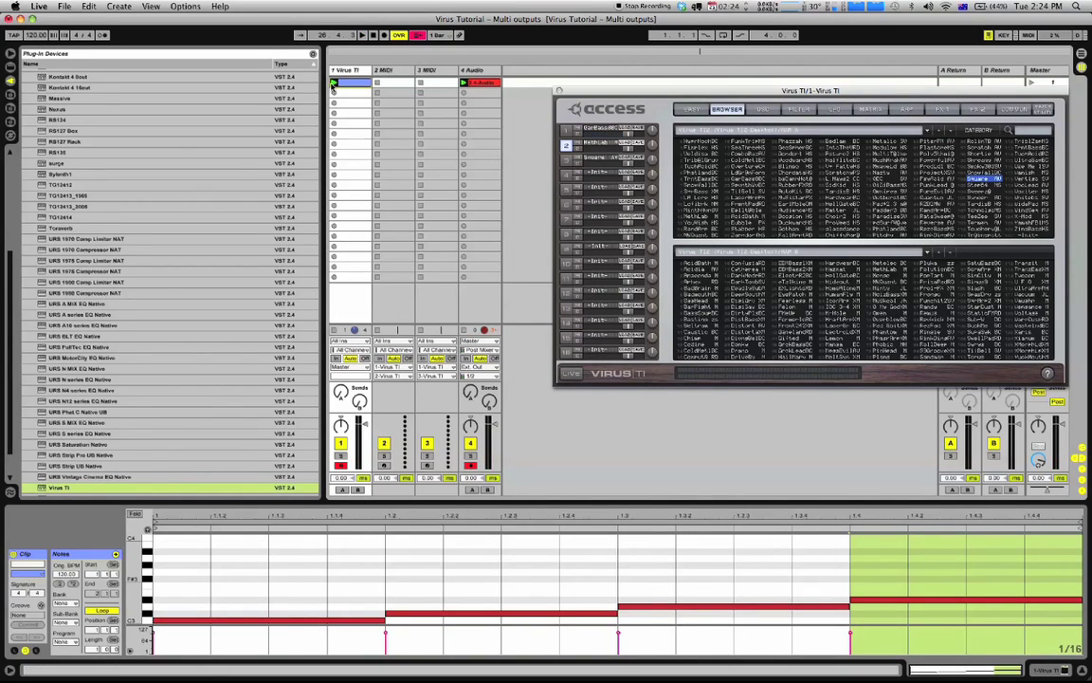
Step: Copy the Virus TI clip into both MIDI tracks' first-scene slots, and add an audio track after 2 MIDI
{"action": "left_click_drag", "start_coordinate": [334, 84], "coordinate": [429, 85]}
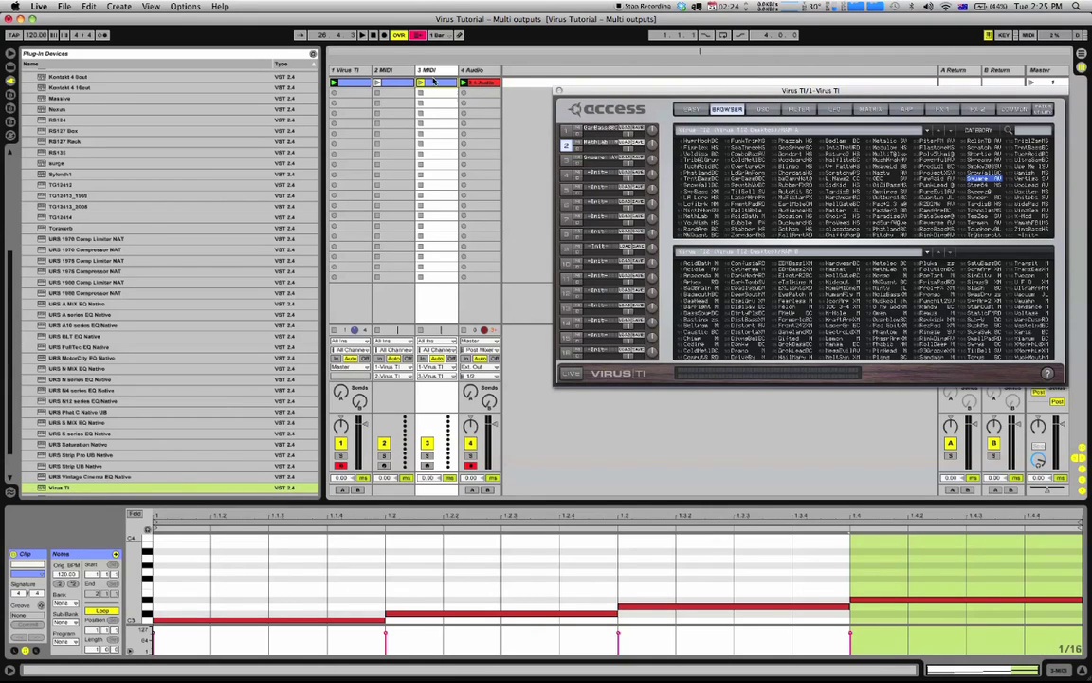
{"action": "left_click", "coordinate": [376, 85]}
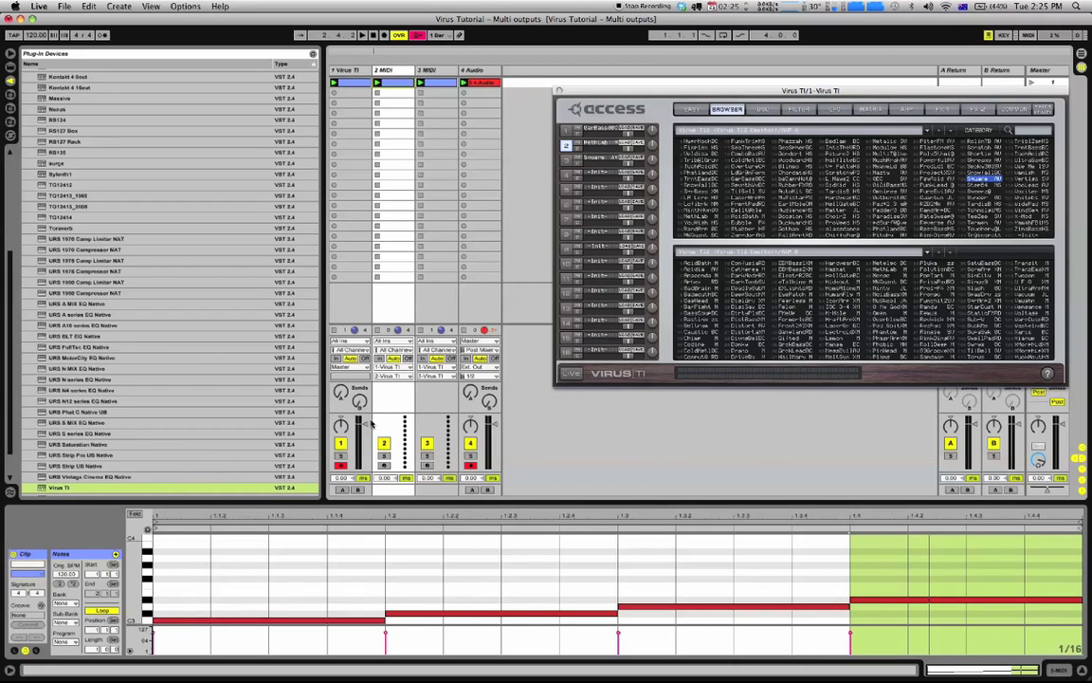
{"action": "key", "text": "super+t"}
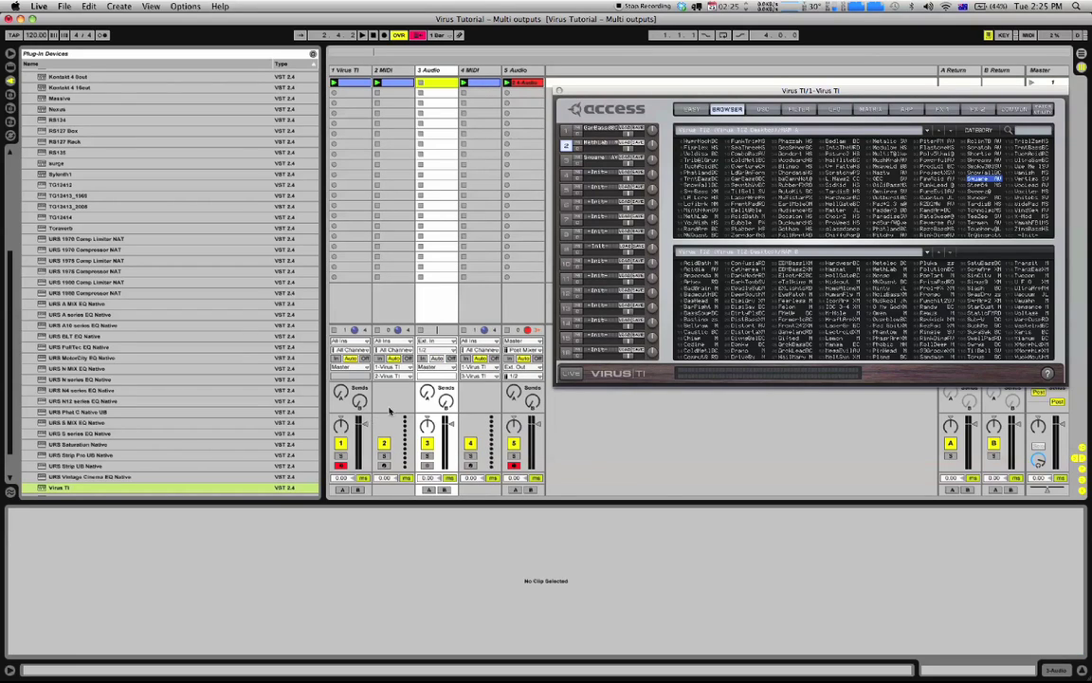
Step: Insert a 5 Audio track after 4 MIDI, and colour 2 MIDI and 3 Audio red
{"action": "left_click", "coordinate": [481, 69]}
{"action": "key", "text": "super+t"}
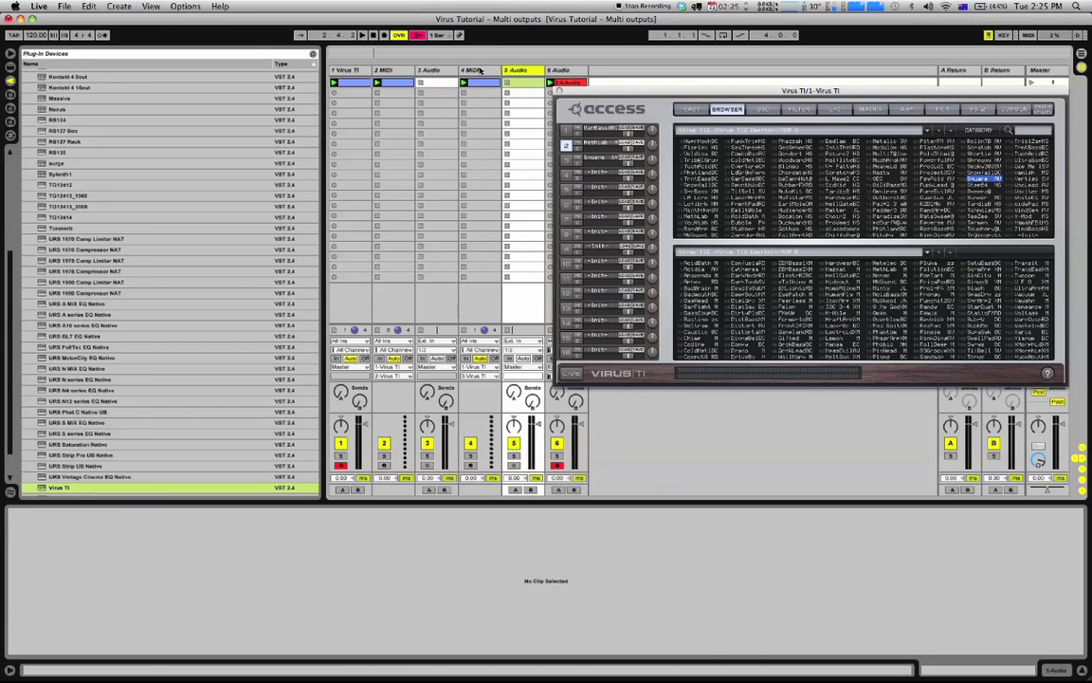
{"action": "left_click", "coordinate": [389, 70]}
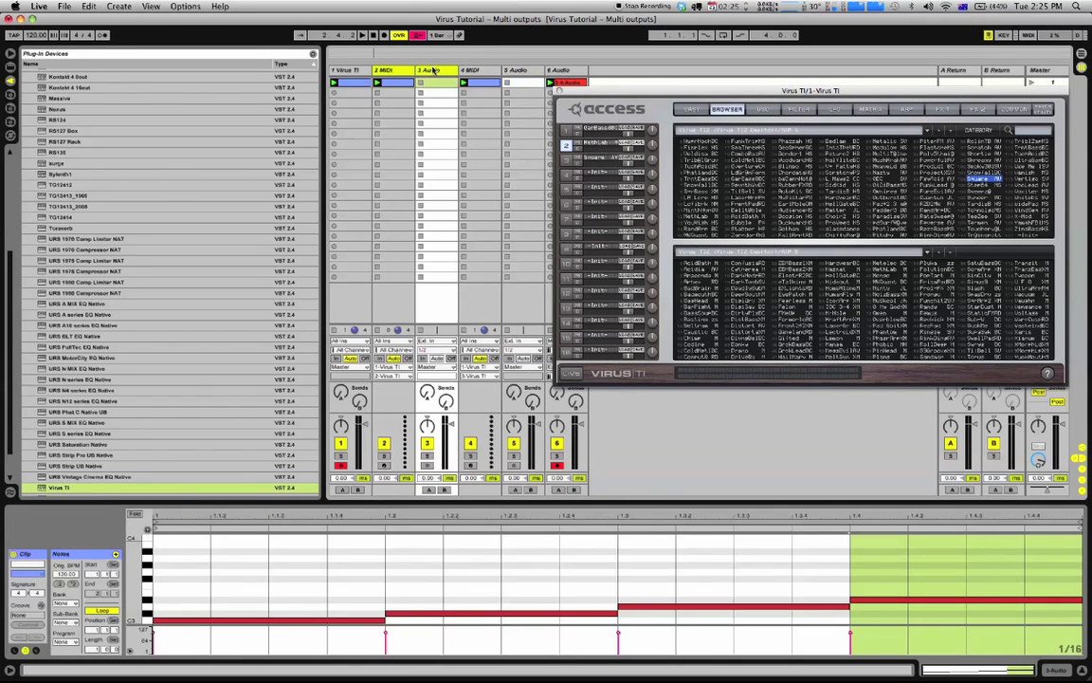
{"action": "right_click", "coordinate": [401, 73]}
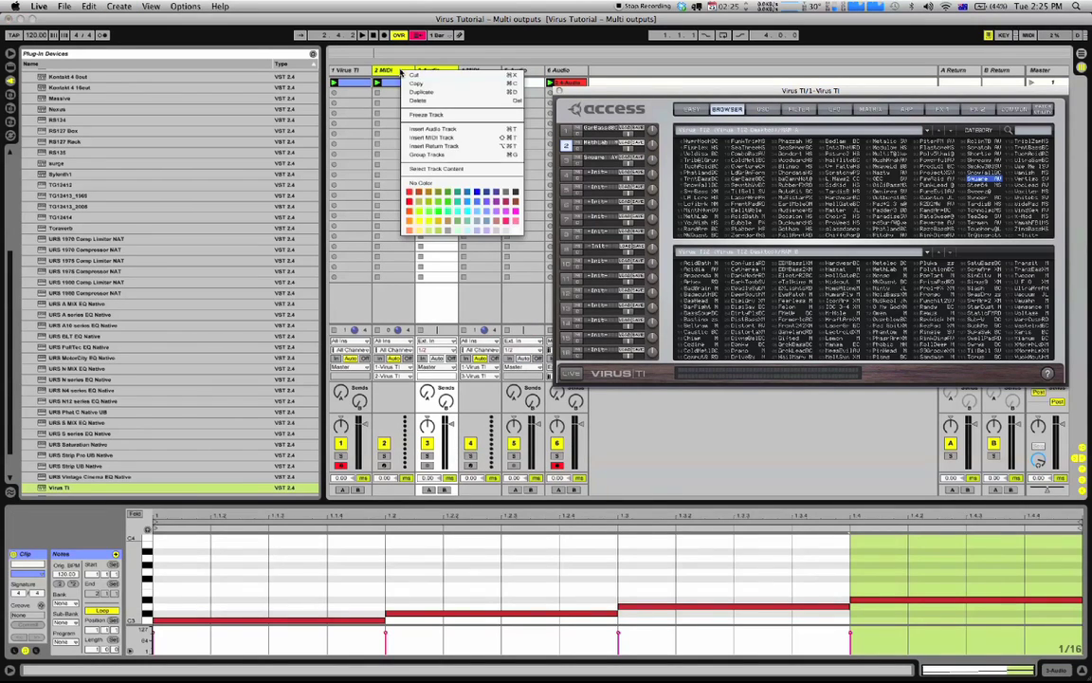
{"action": "left_click", "coordinate": [410, 191]}
Step: Colour the 4 MIDI and 5 Audio track pair blue
{"action": "left_click", "coordinate": [481, 70]}
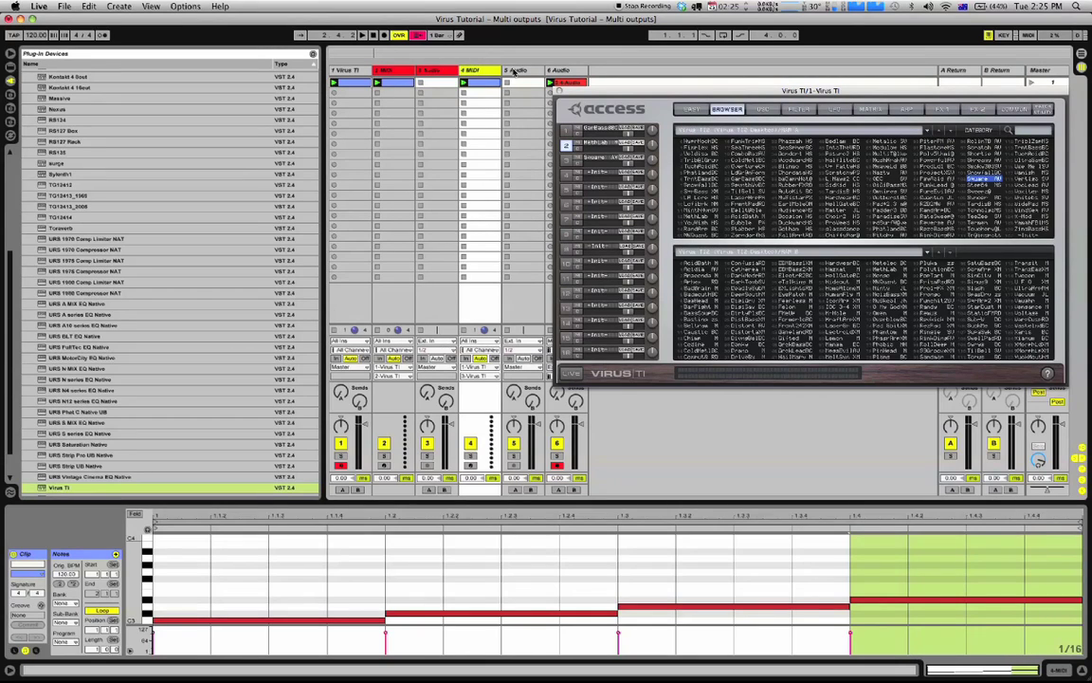
{"action": "left_click", "coordinate": [515, 70]}
{"action": "right_click", "coordinate": [495, 73]}
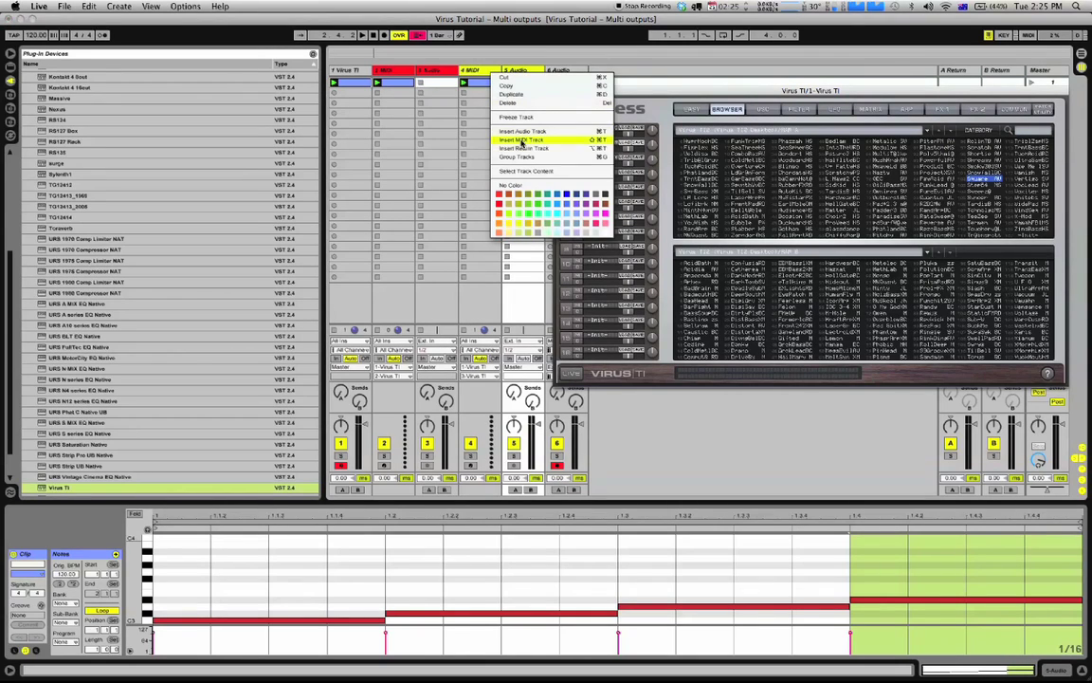
{"action": "left_click", "coordinate": [538, 196]}
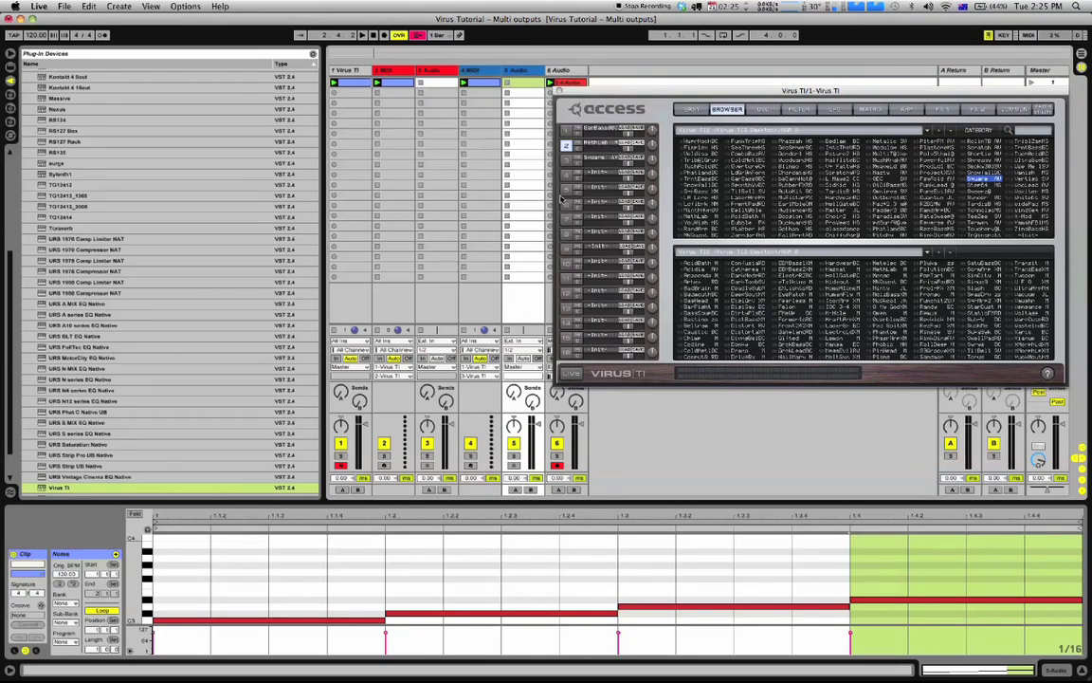
{"action": "left_click", "coordinate": [439, 295], "text": "shift"}
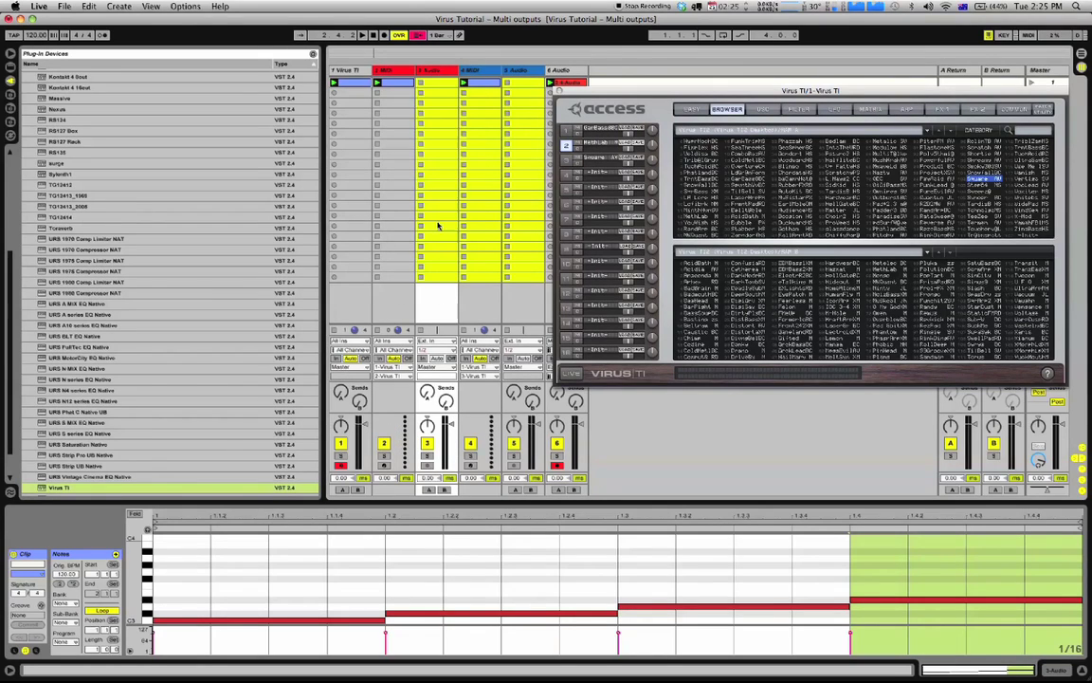
{"action": "left_click", "coordinate": [407, 70]}
{"action": "left_click", "coordinate": [437, 341]}
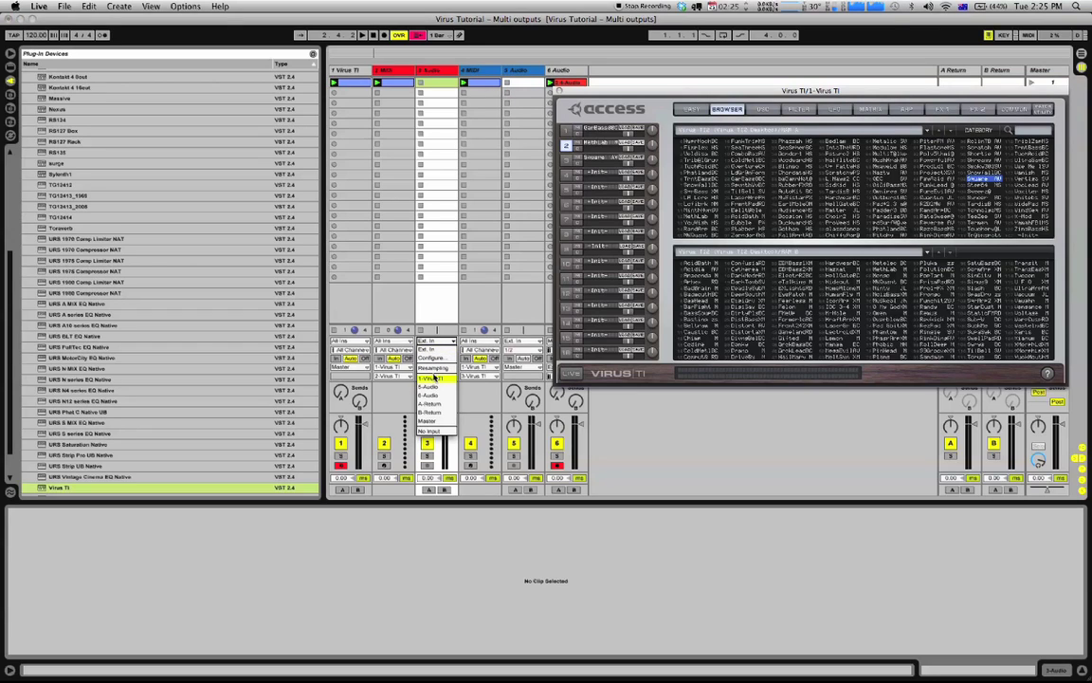
Step: Set 3 Audio's input to 1-Virus TI, channel 2-Virus TI
{"action": "left_click", "coordinate": [432, 378]}
{"action": "left_click", "coordinate": [433, 349]}
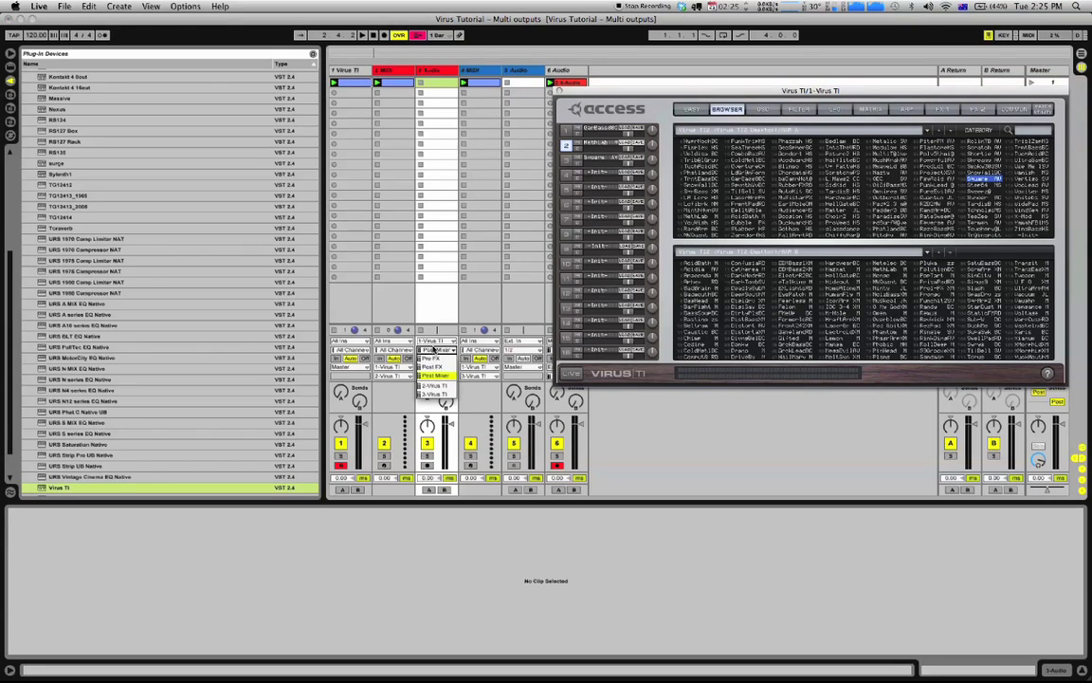
{"action": "left_click", "coordinate": [432, 385]}
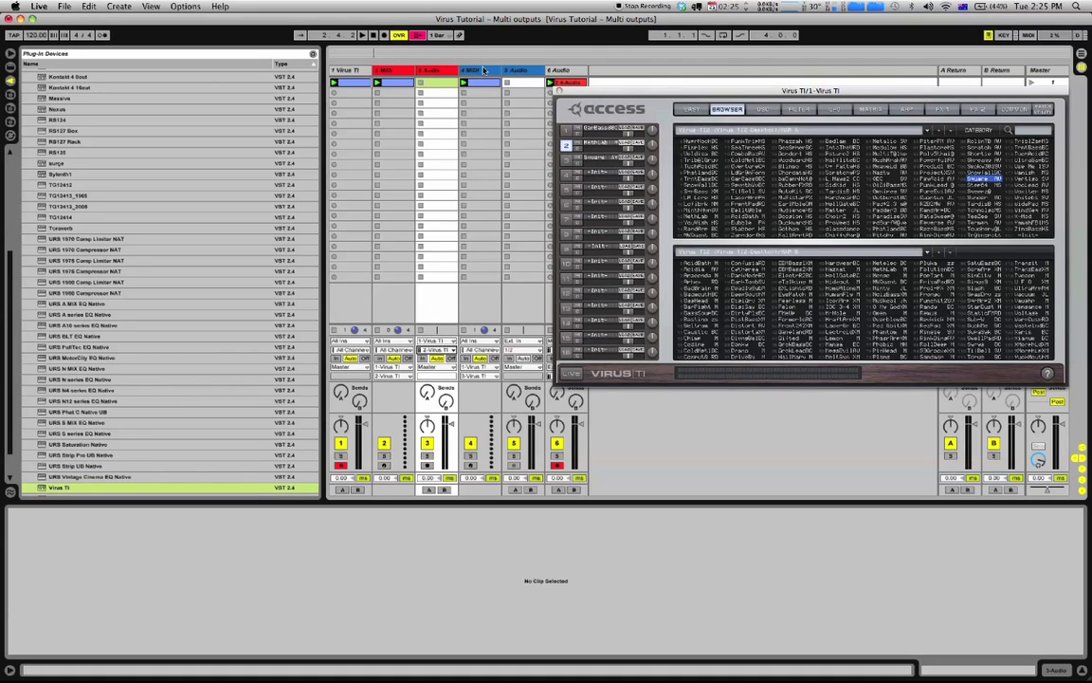
Step: Set 5 Audio's input to 1-Virus TI, channel 3-Virus TI
{"action": "left_click", "coordinate": [517, 71]}
{"action": "left_click", "coordinate": [520, 342]}
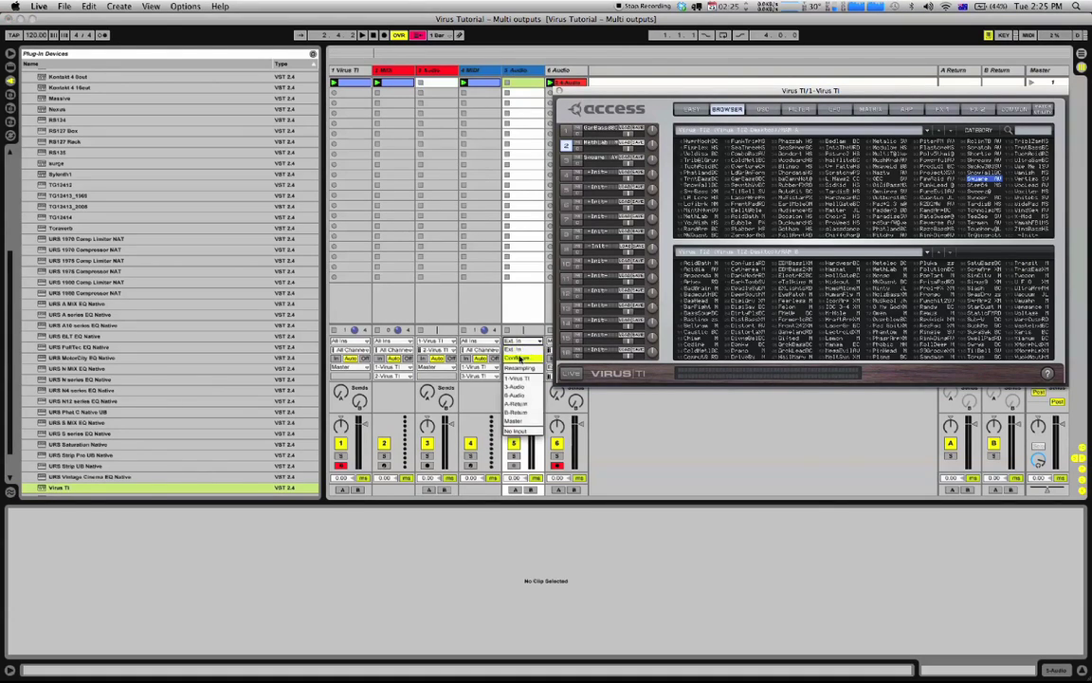
{"action": "left_click", "coordinate": [520, 361]}
{"action": "left_click", "coordinate": [522, 350]}
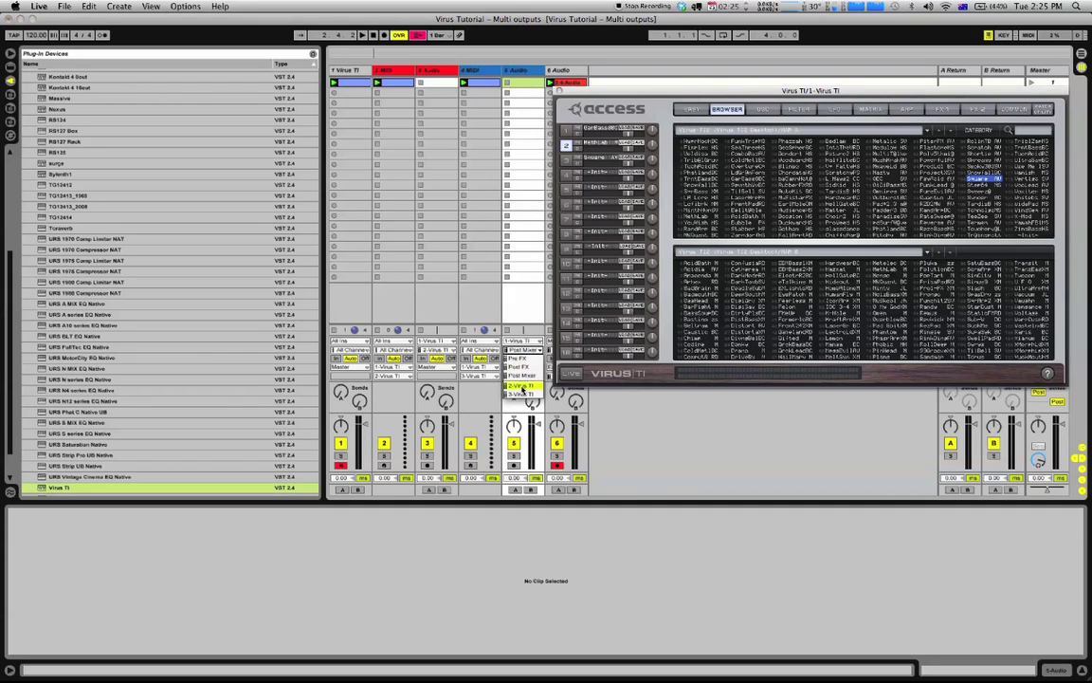
{"action": "left_click", "coordinate": [520, 393]}
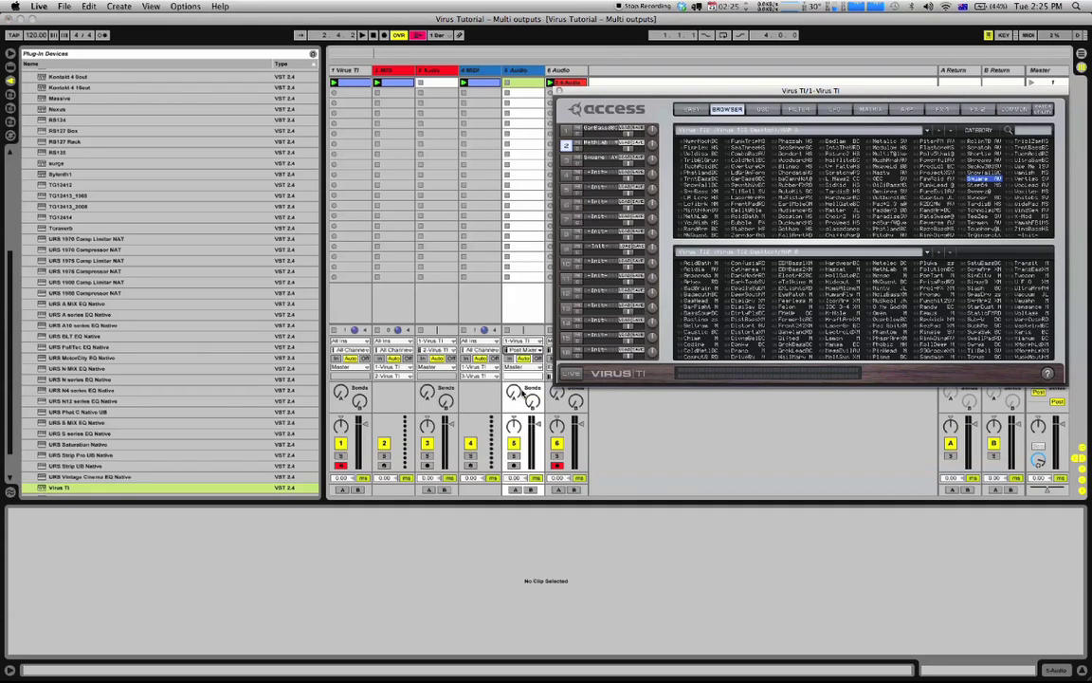
Step: Route Virus TI part 1 to USB1 L+R and part 2 to USB2 L+R
{"action": "left_click", "coordinate": [565, 142]}
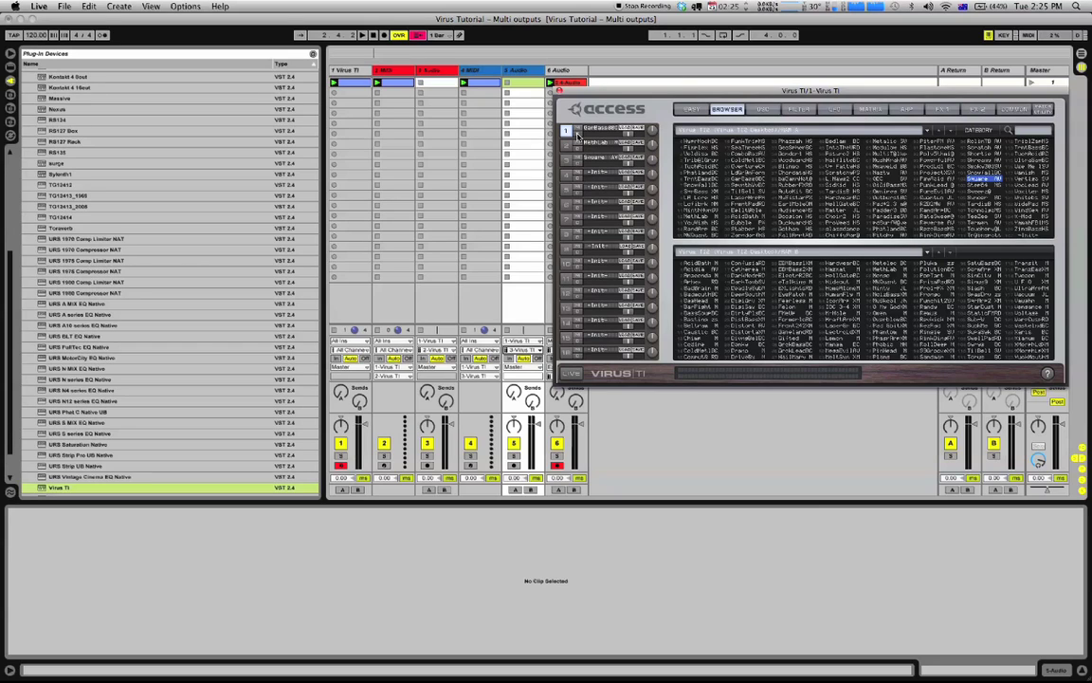
{"action": "left_click", "coordinate": [578, 135]}
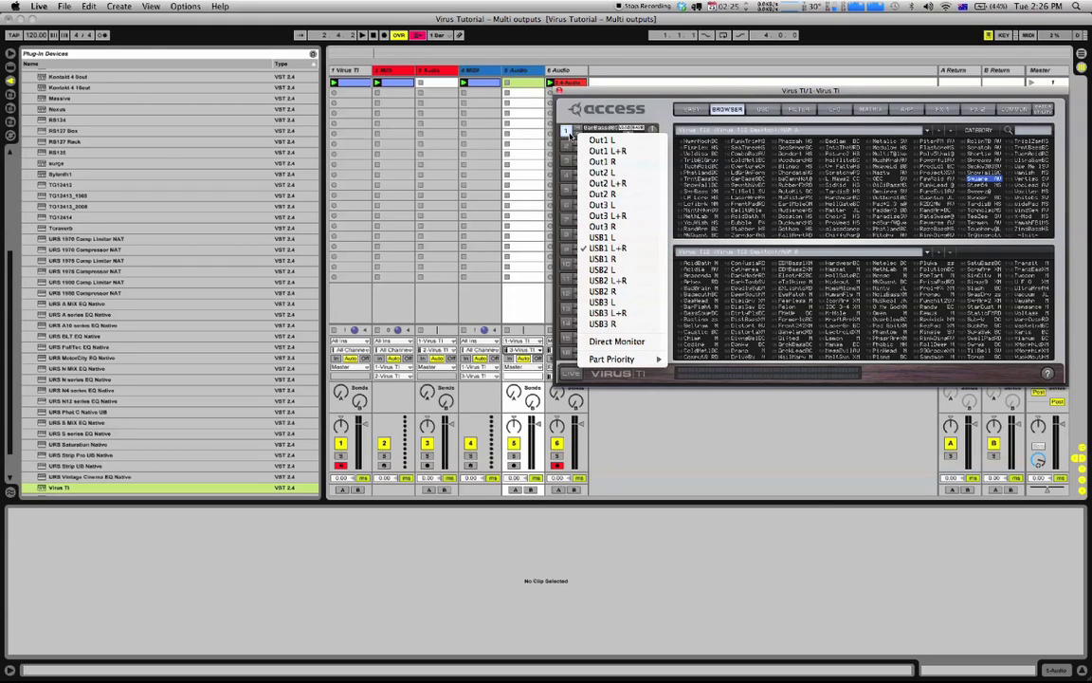
{"action": "left_click", "coordinate": [602, 247]}
{"action": "left_click", "coordinate": [566, 146]}
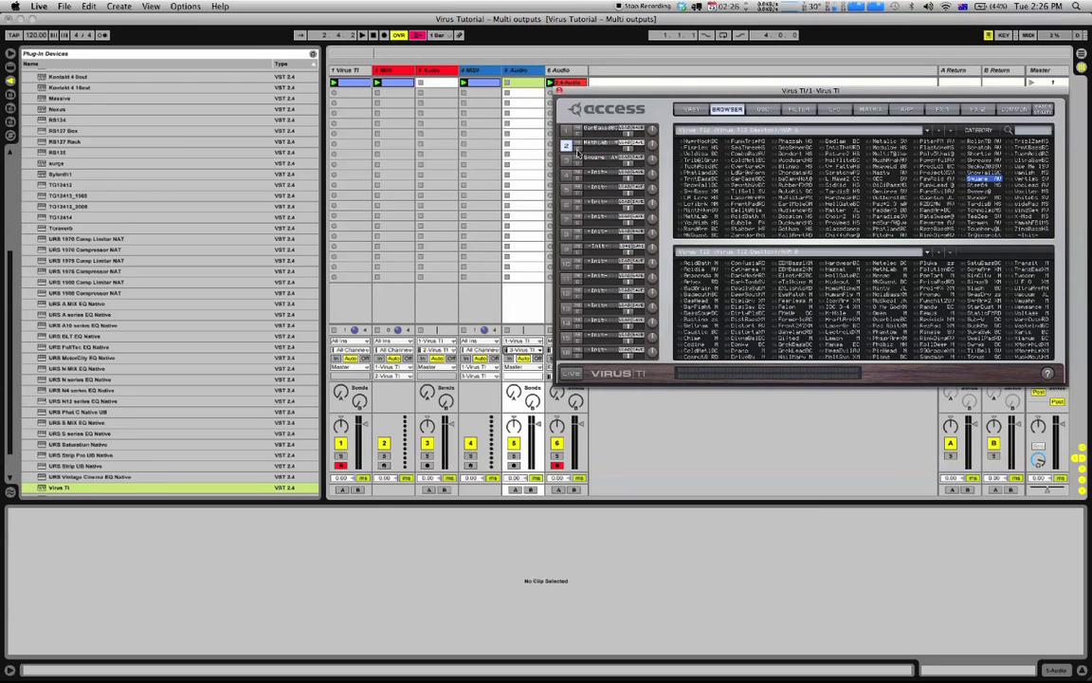
{"action": "left_click", "coordinate": [578, 150]}
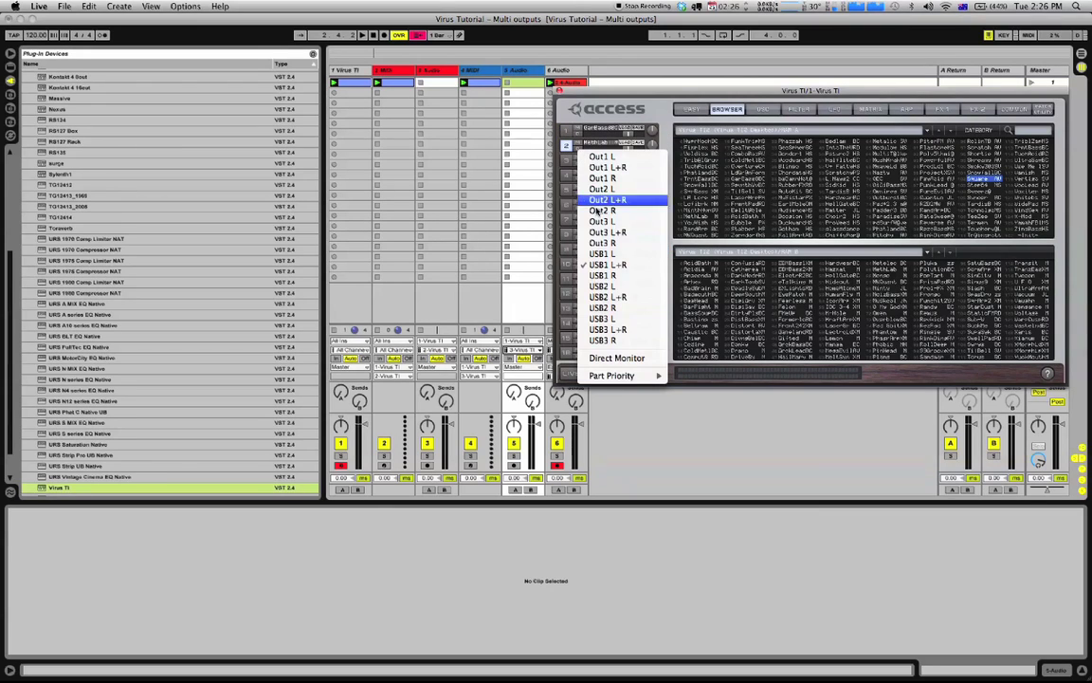
{"action": "left_click", "coordinate": [623, 301]}
Step: Route Virus TI part 3 to USB3 L+R and close the plugin window
{"action": "left_click", "coordinate": [566, 160]}
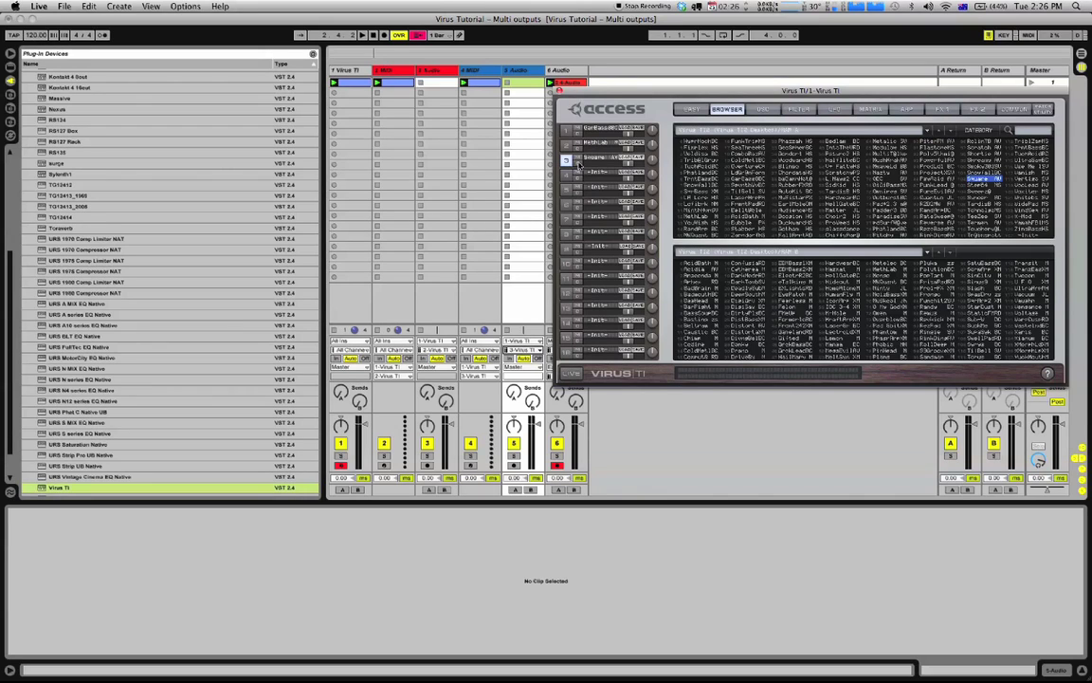
{"action": "left_click", "coordinate": [607, 157]}
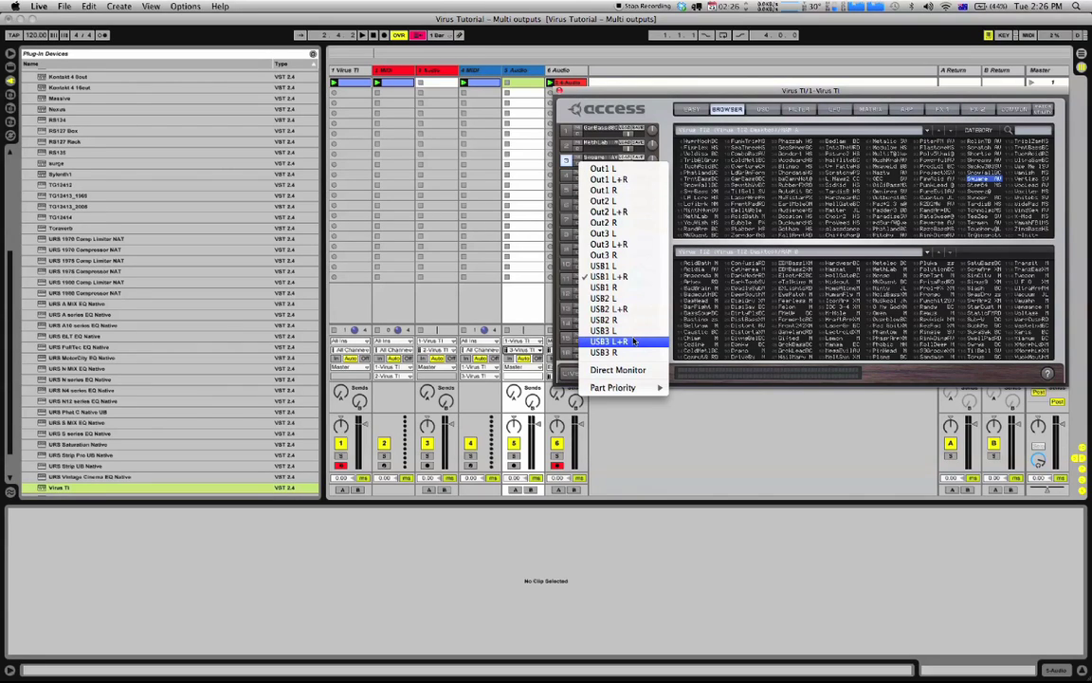
{"action": "left_click", "coordinate": [634, 342]}
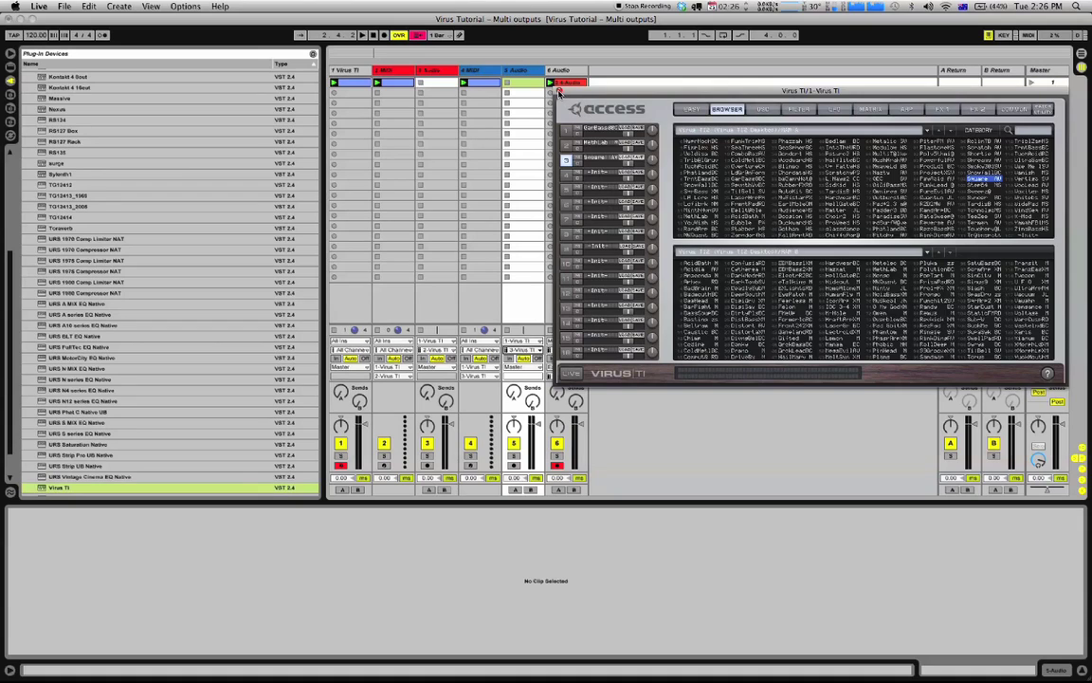
{"action": "left_click", "coordinate": [559, 91]}
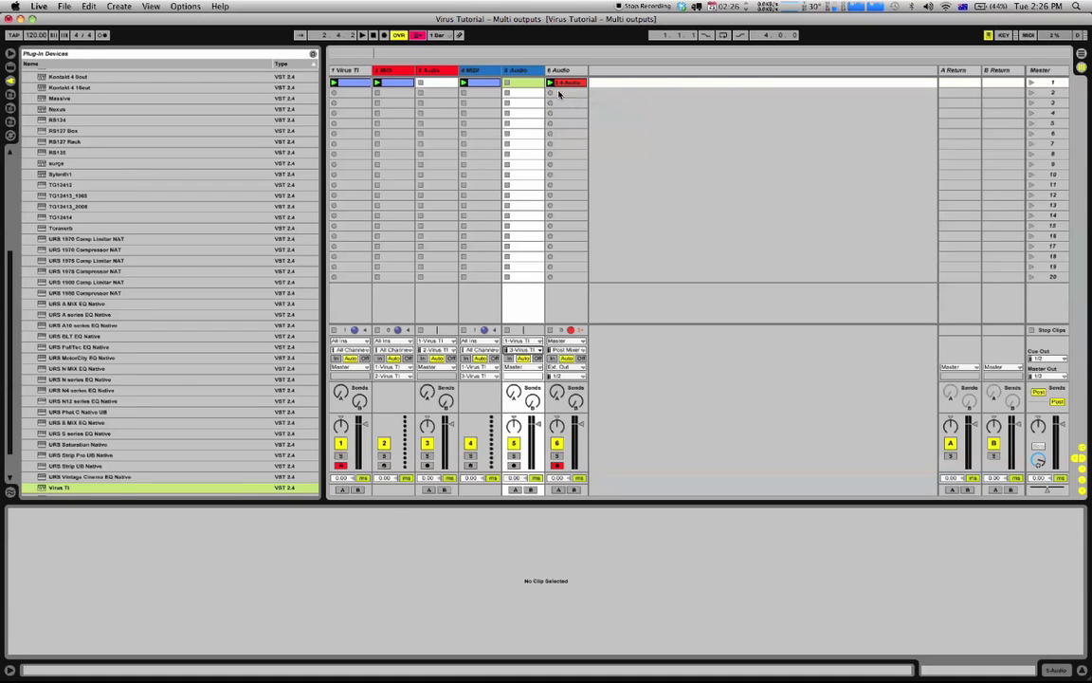
Step: Launch the 4 MIDI and 2 MIDI clips, and enable In monitoring on 3 Audio and 5 Audio
{"action": "left_click", "coordinate": [462, 84]}
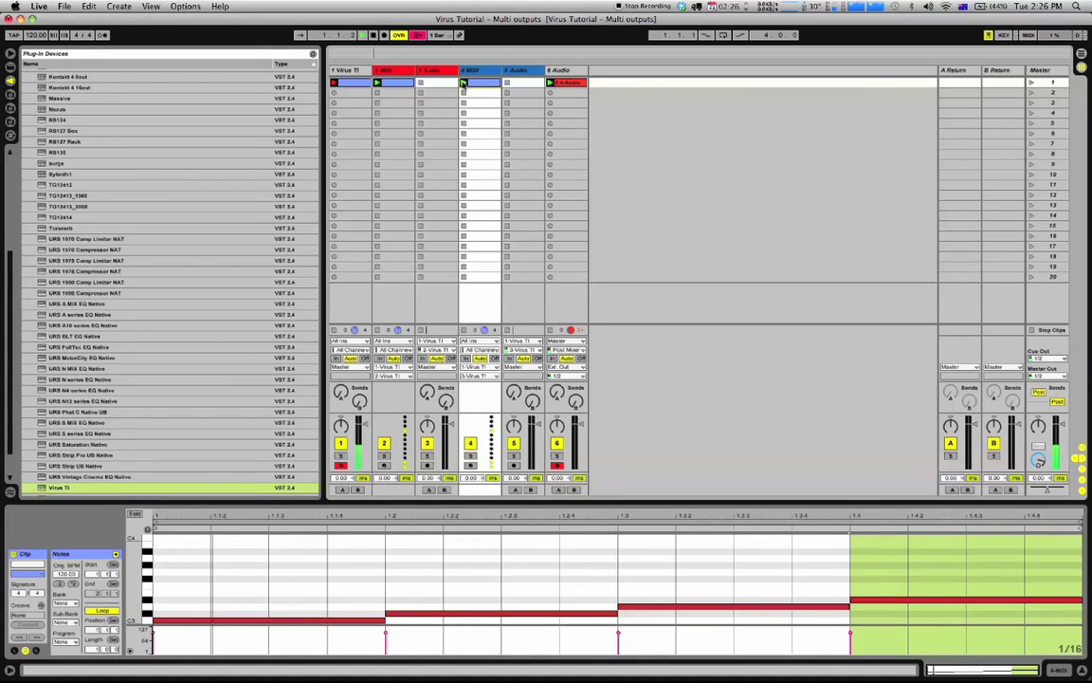
{"action": "left_click", "coordinate": [387, 85]}
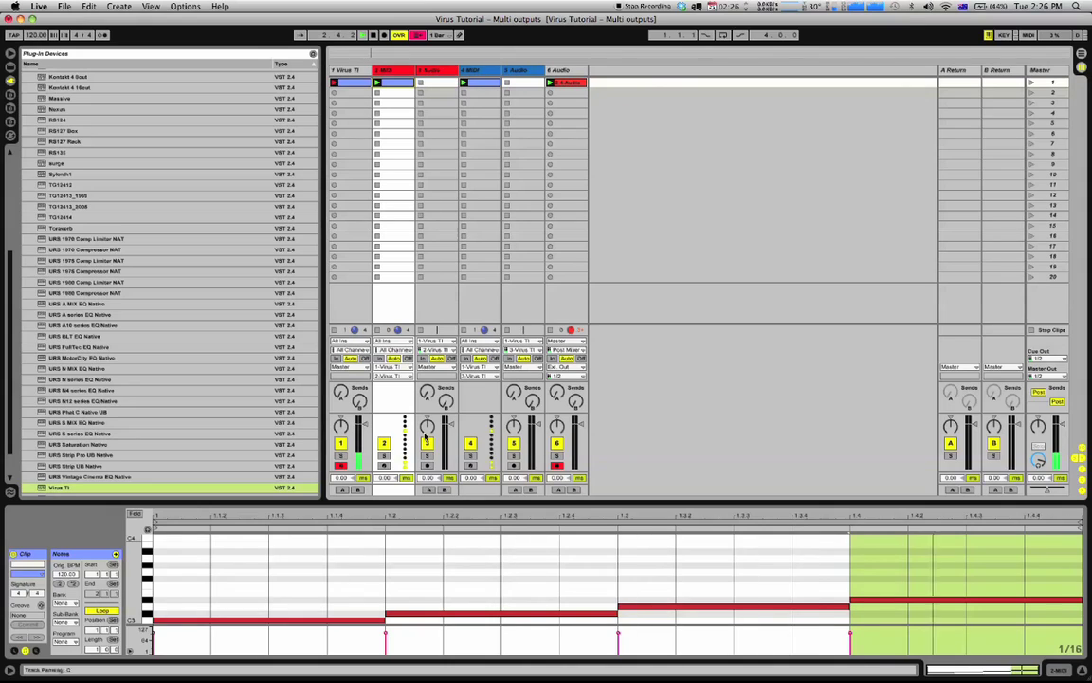
{"action": "left_click", "coordinate": [423, 358]}
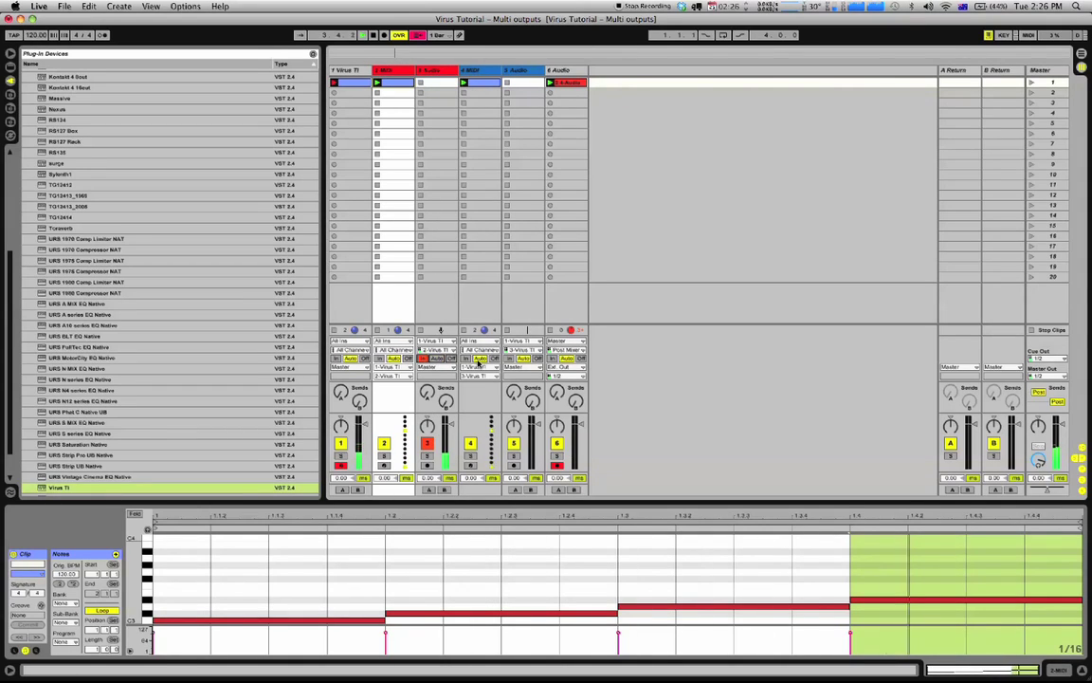
{"action": "left_click", "coordinate": [509, 358]}
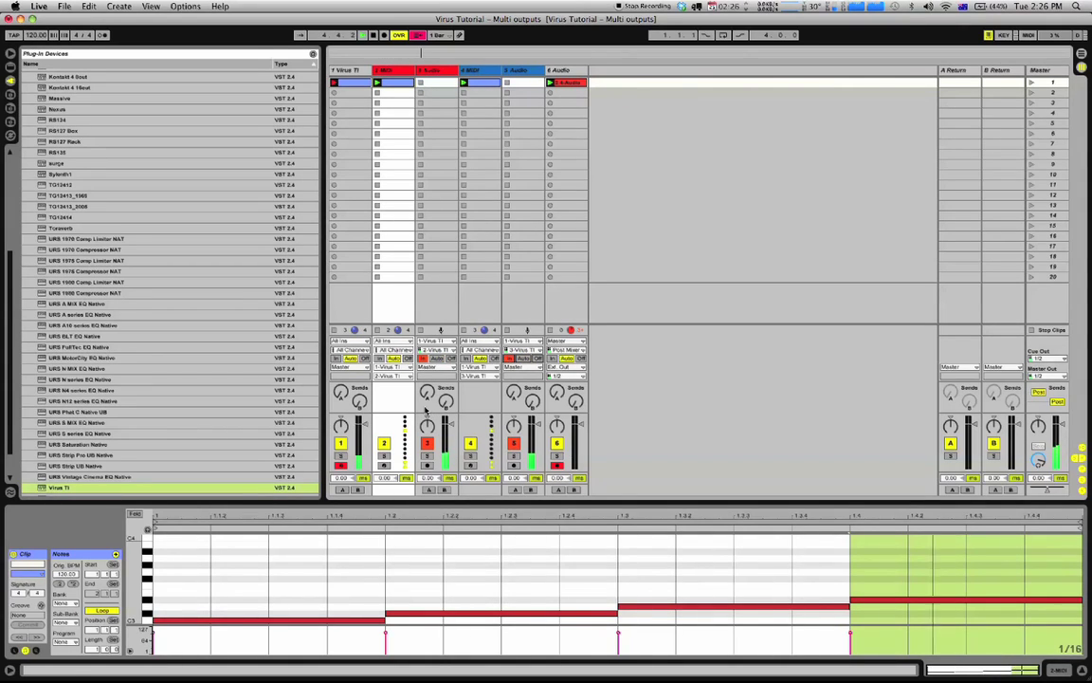